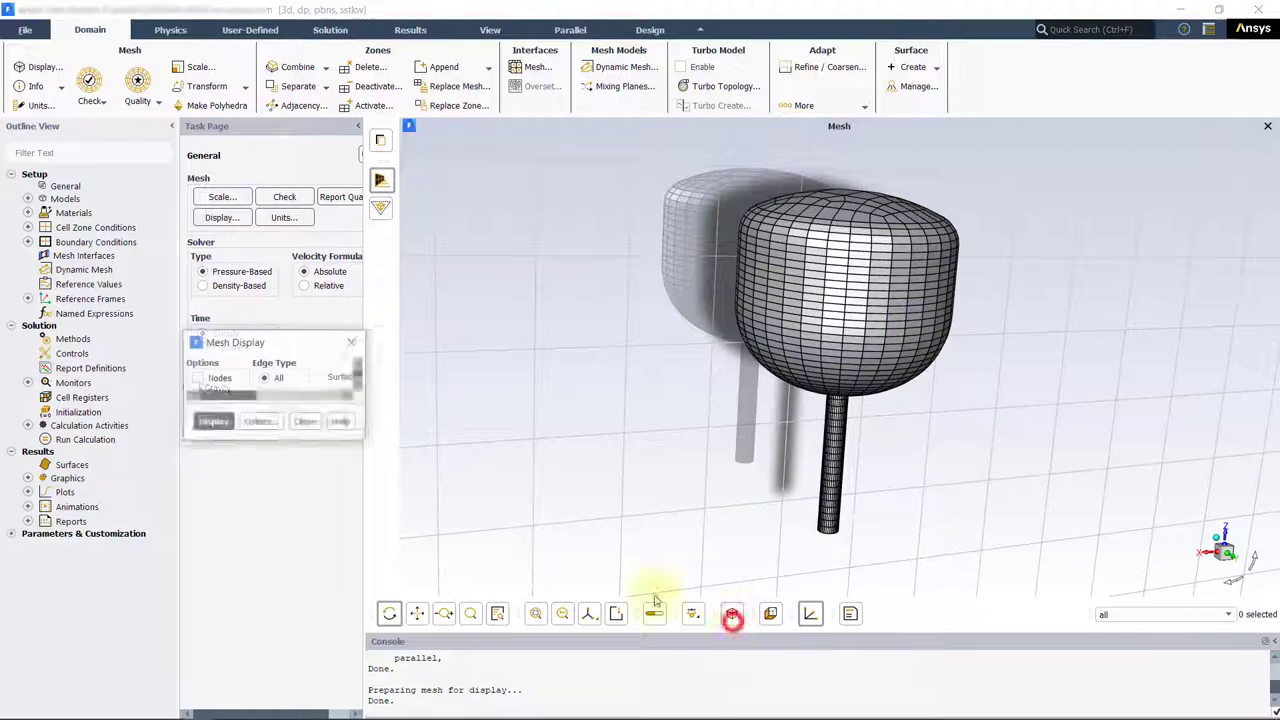
Display the wall_tank surface mesh with its edges and faces shown and close the mesh display settings.
click(318, 541)
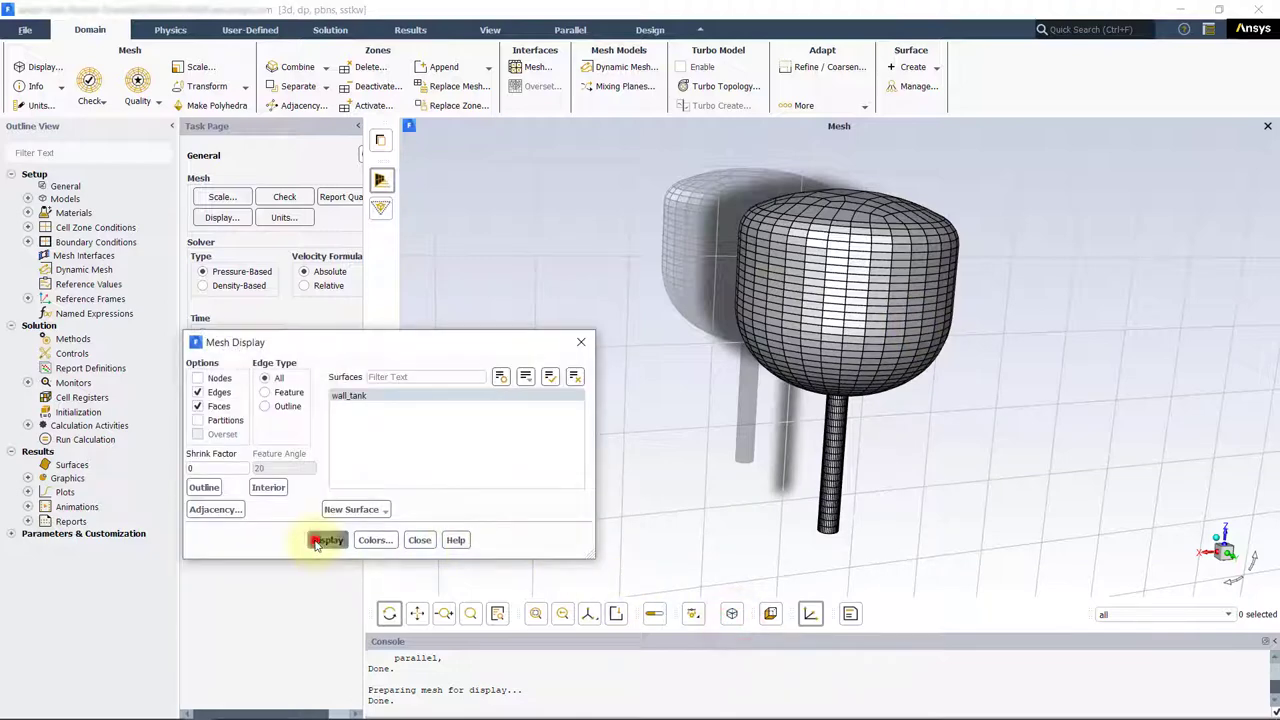
click(419, 540)
drag(757, 350, 815, 307)
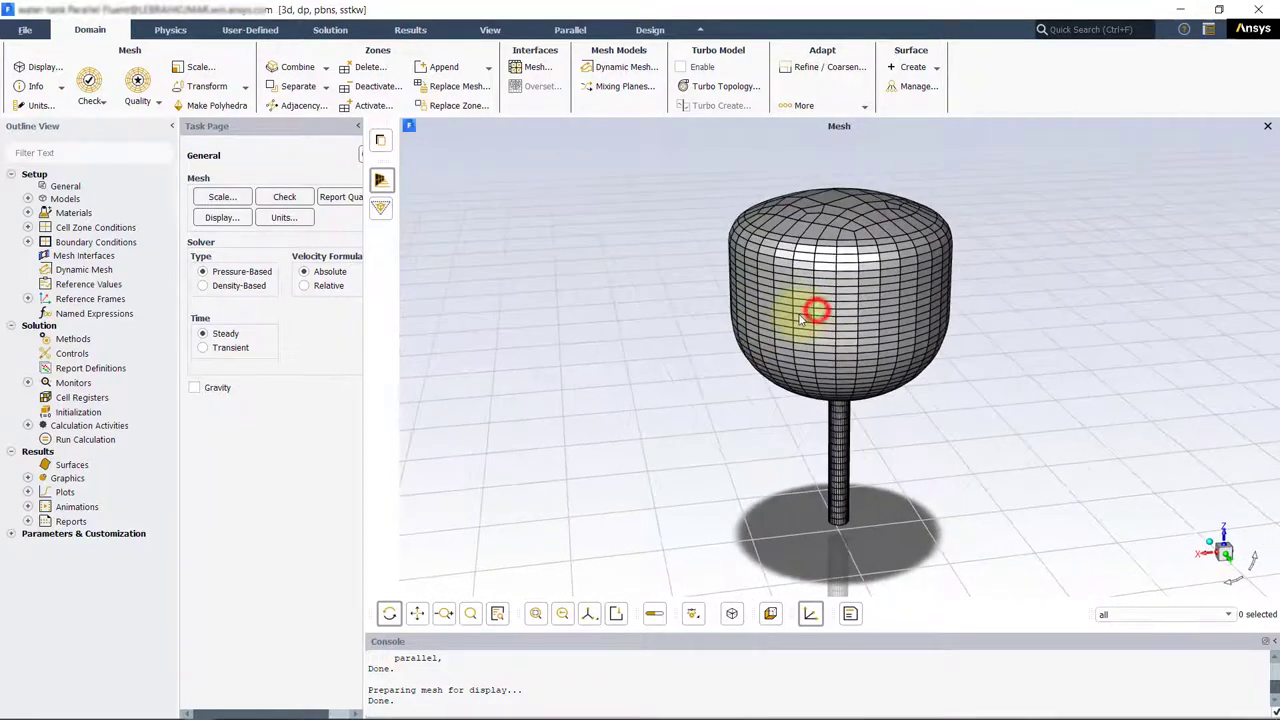
Run the mesh check and report the mesh quality, examining the orthogonal quality and aspect ratio.
click(285, 197)
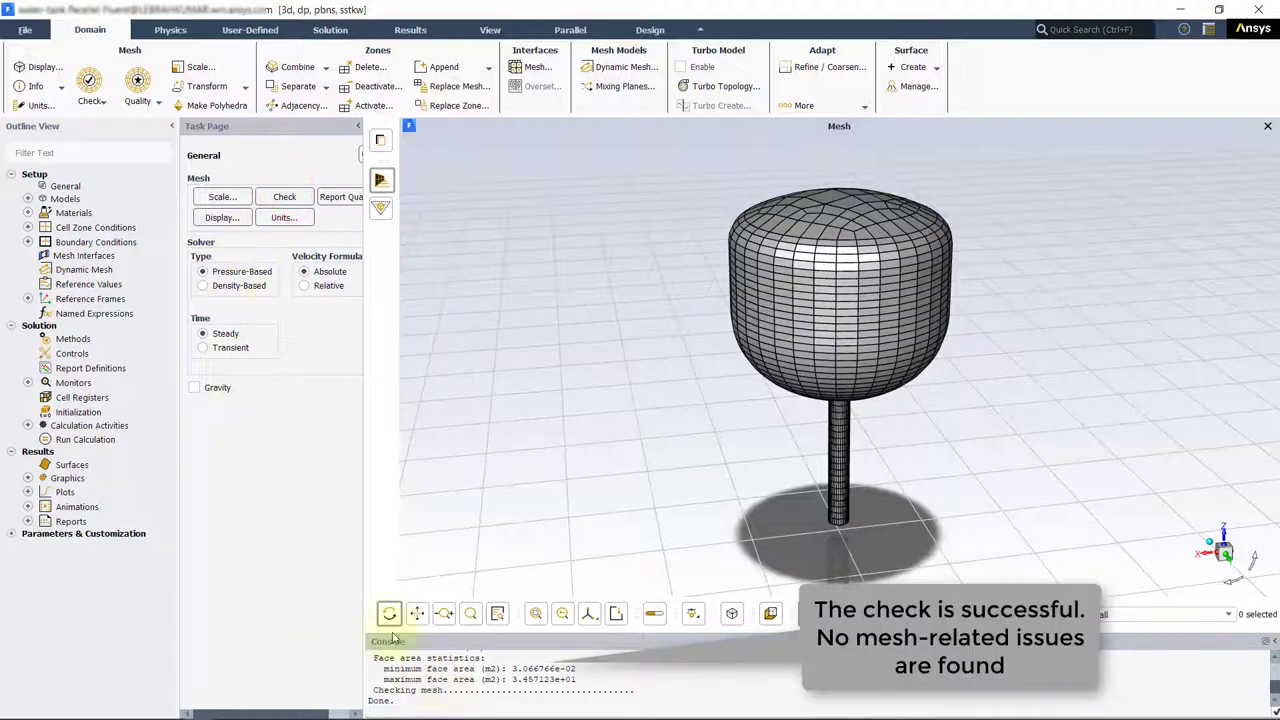
click(340, 203)
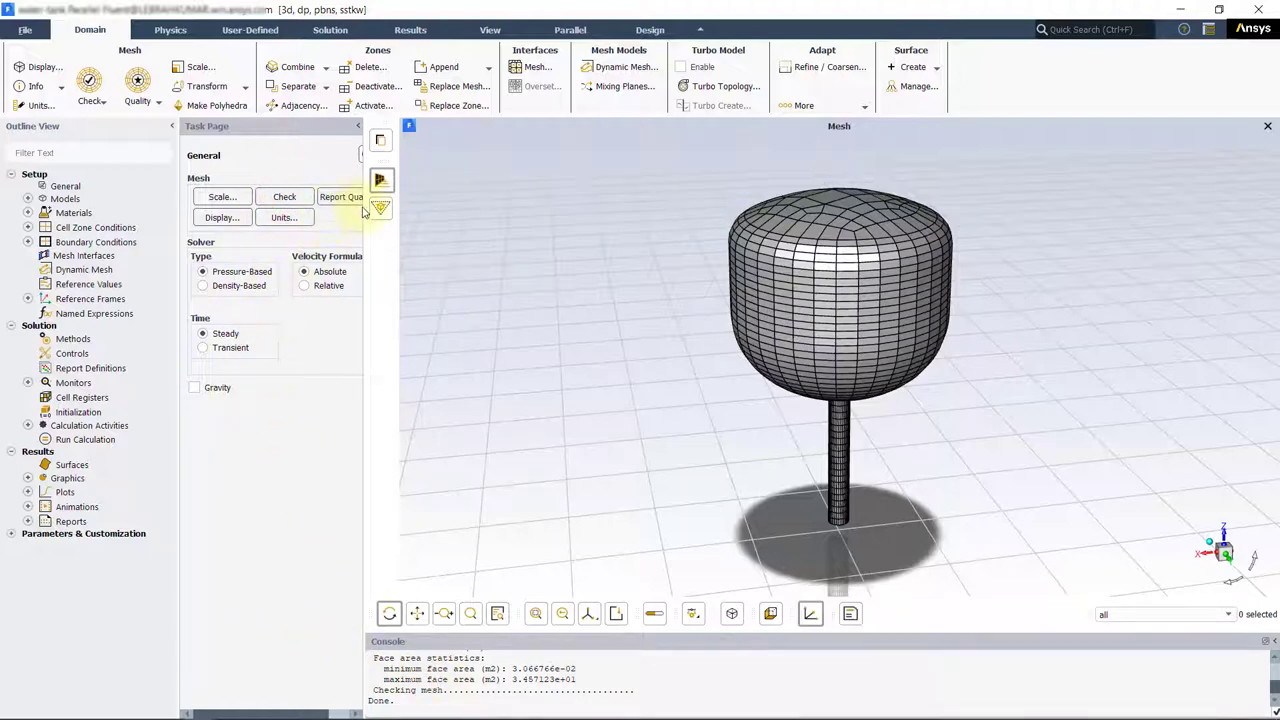
drag(365, 208, 385, 208)
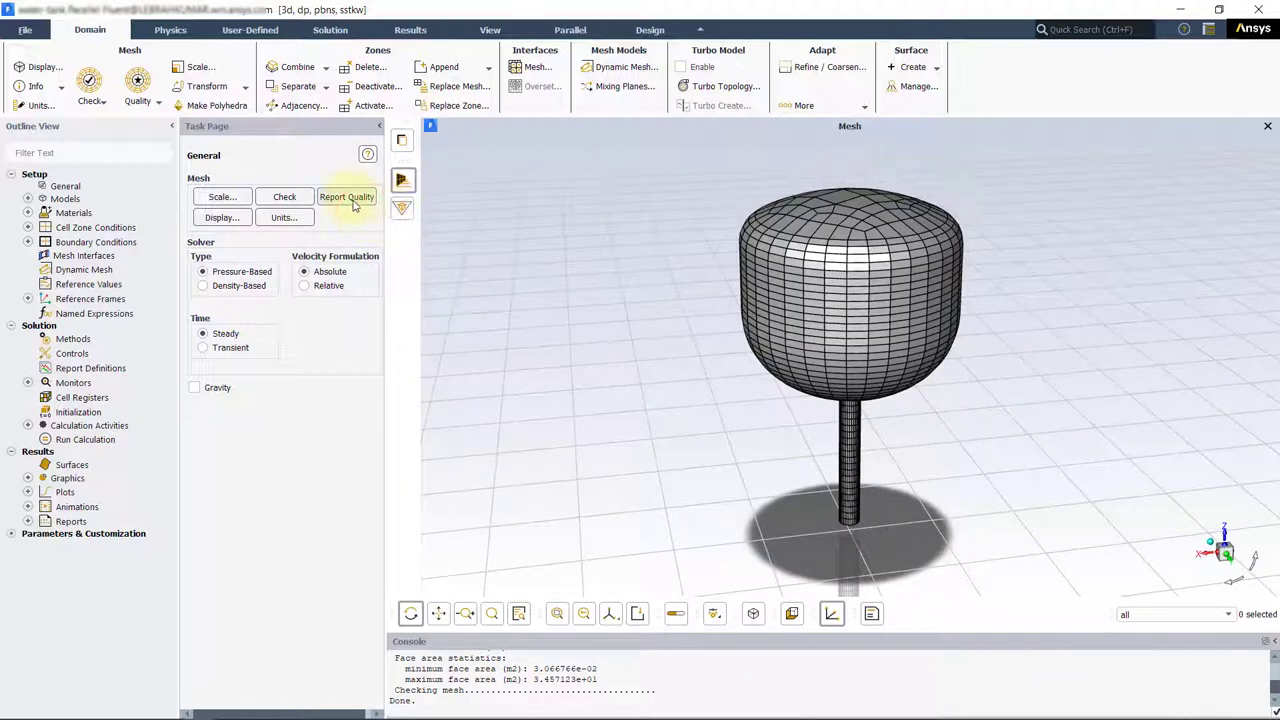
click(350, 198)
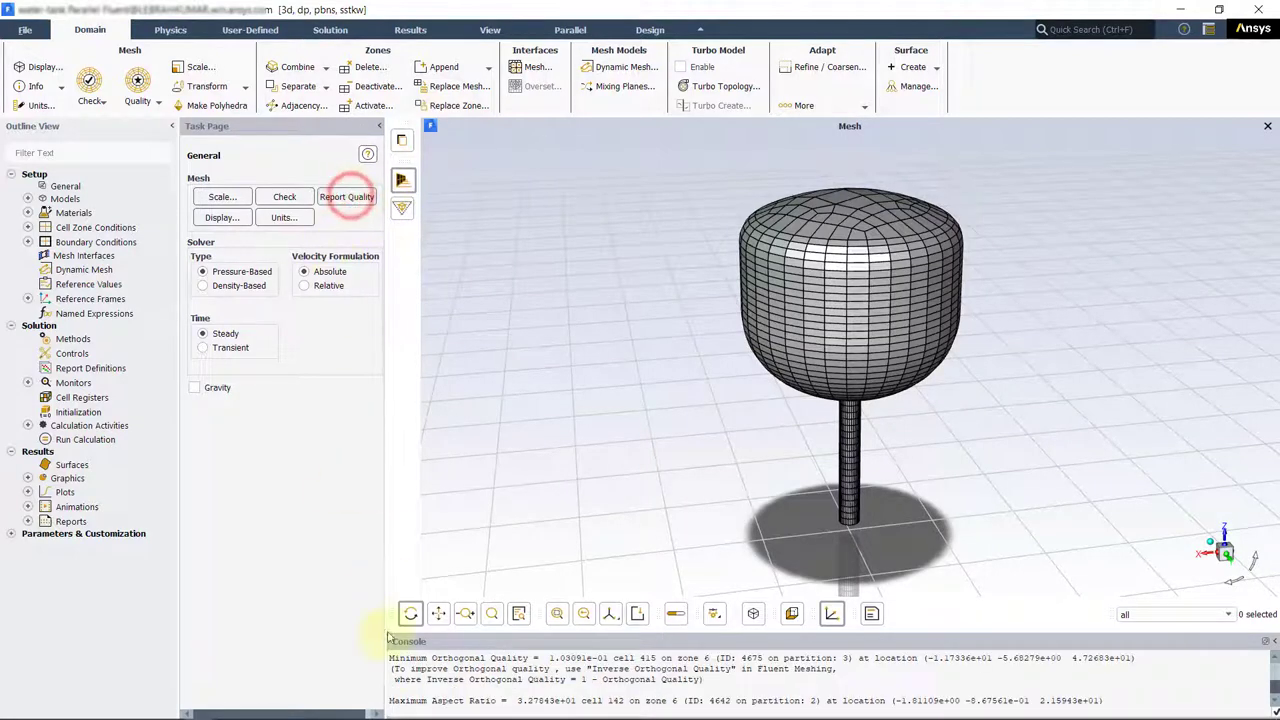
drag(547, 662, 638, 677)
click(637, 678)
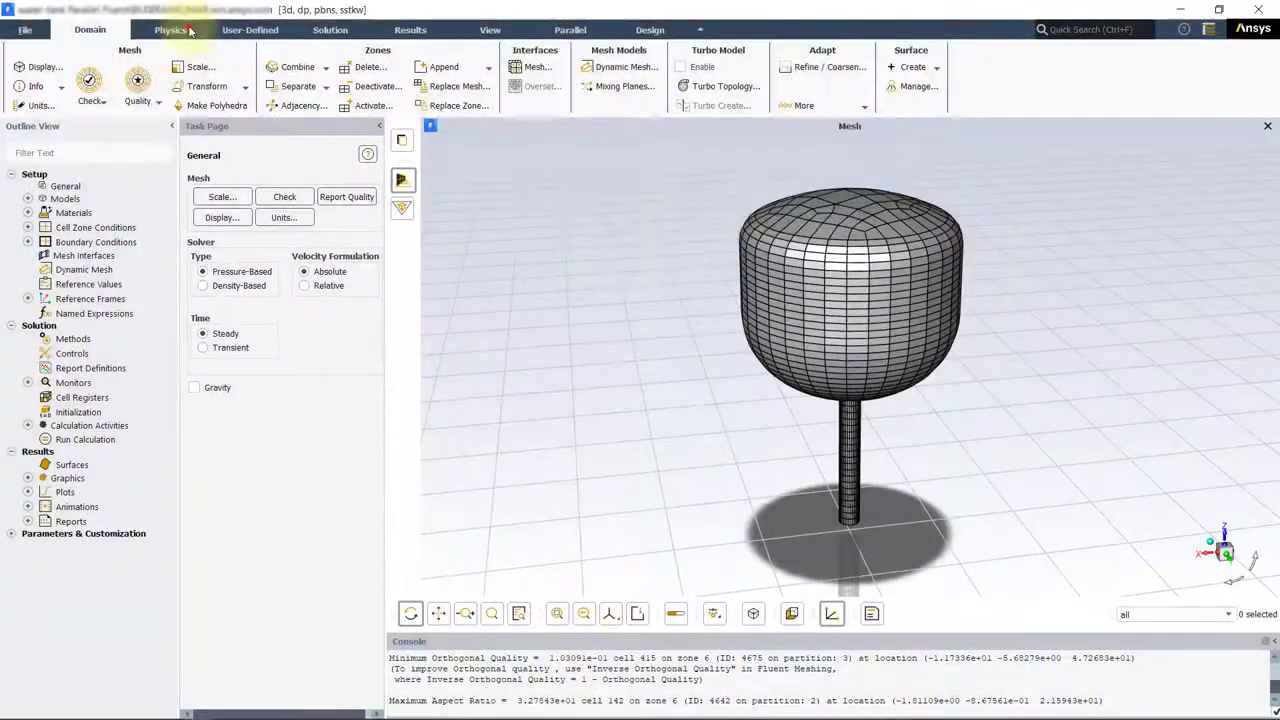
Set the Z coordinate of the reference pressure location to 50.24469 m in the operating conditions.
click(186, 29)
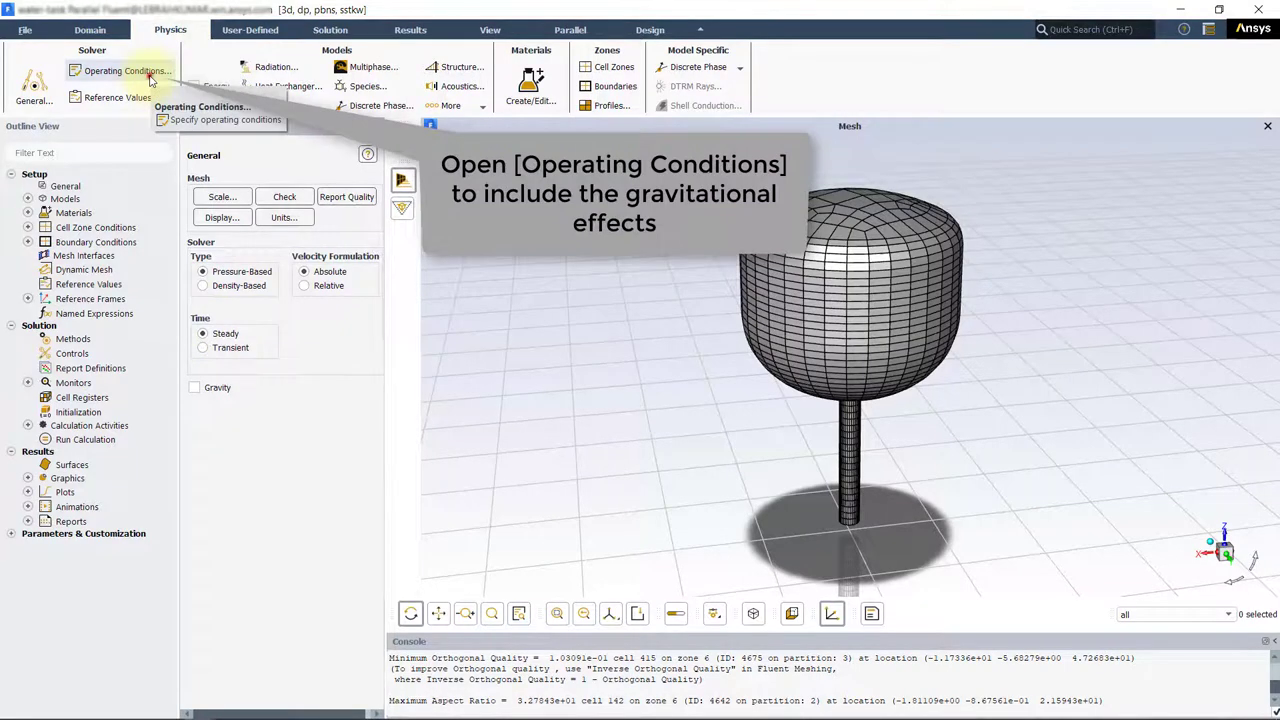
click(150, 76)
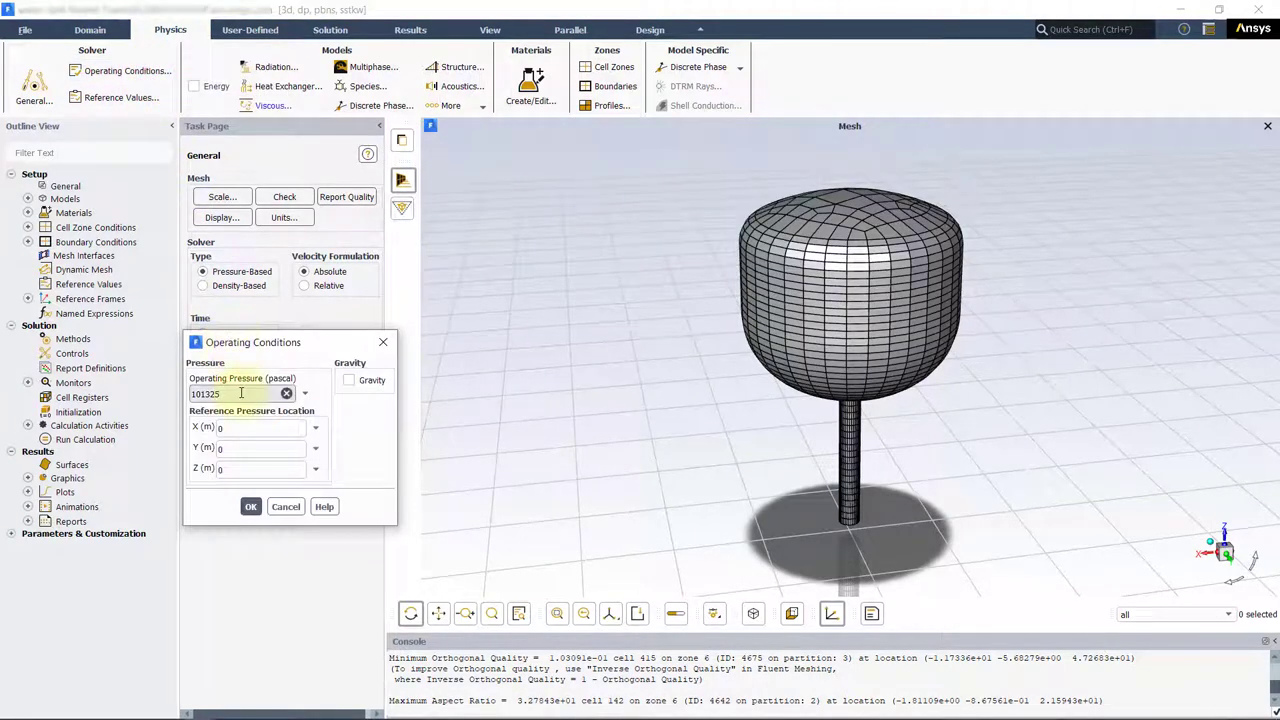
double_click(237, 470)
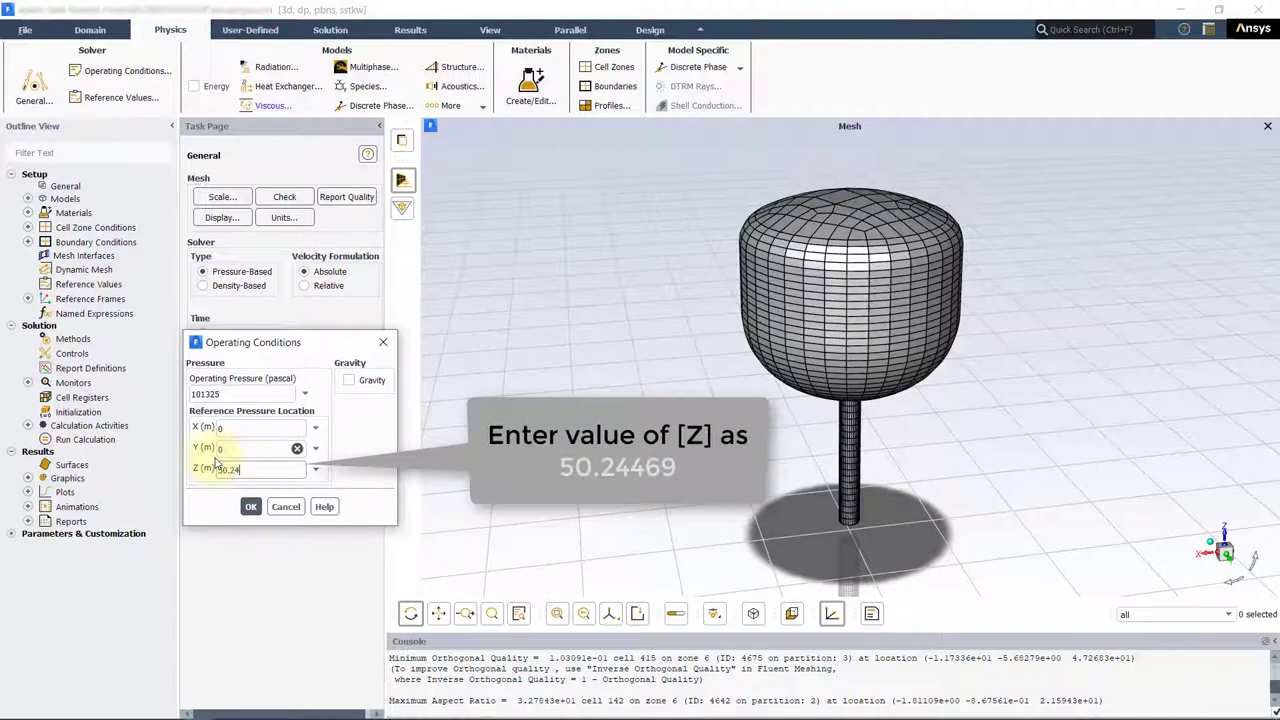
text(50.24469)
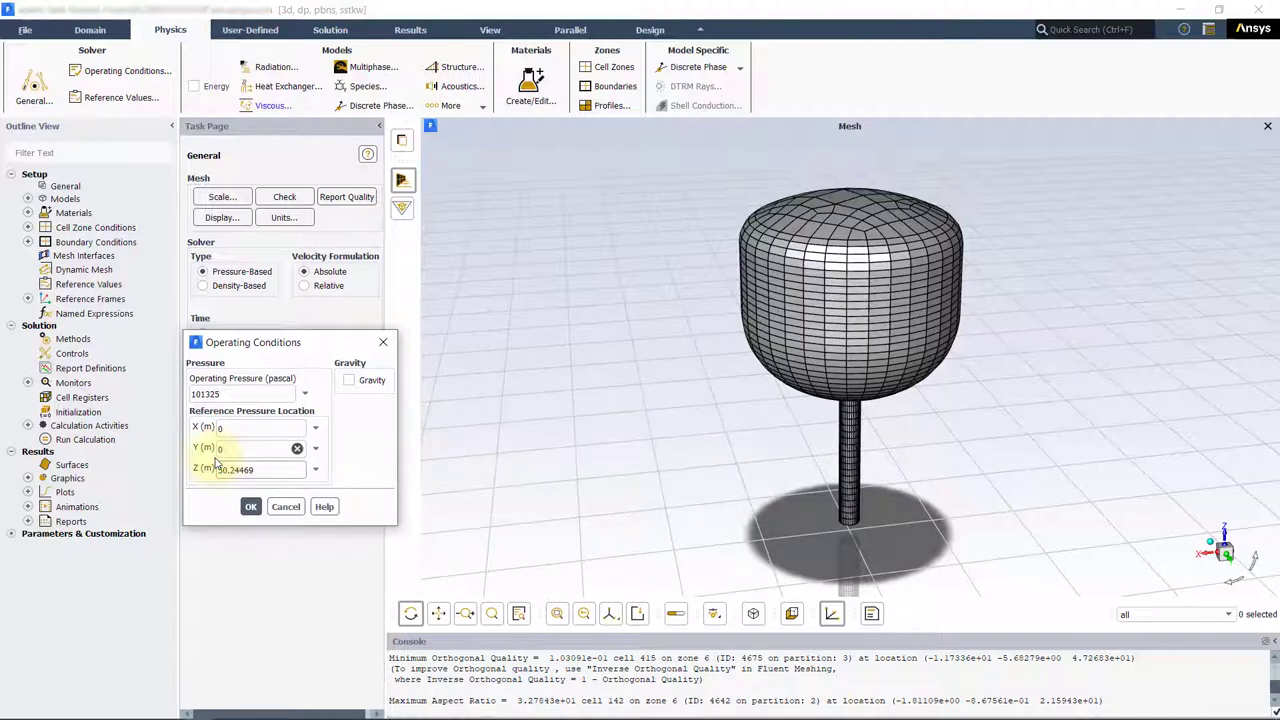
Enable gravity and set the gravitational acceleration along Z to -9.81 m/s2.
click(350, 382)
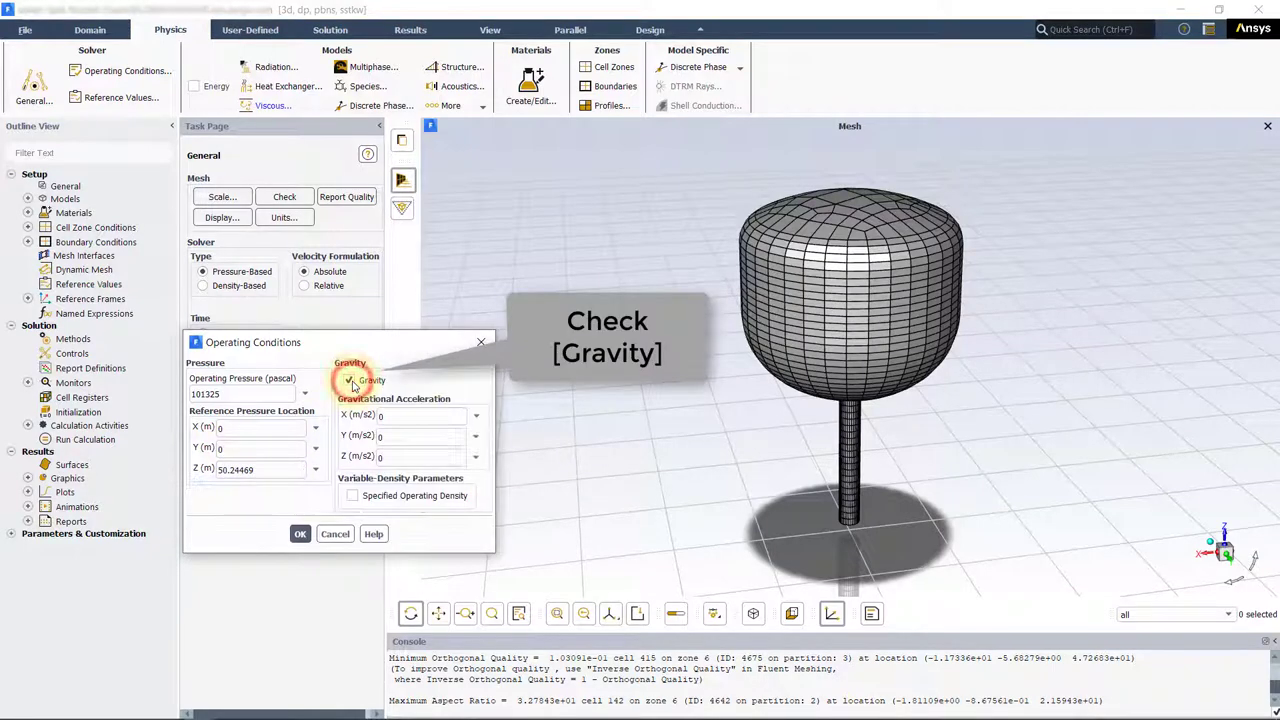
click(386, 436)
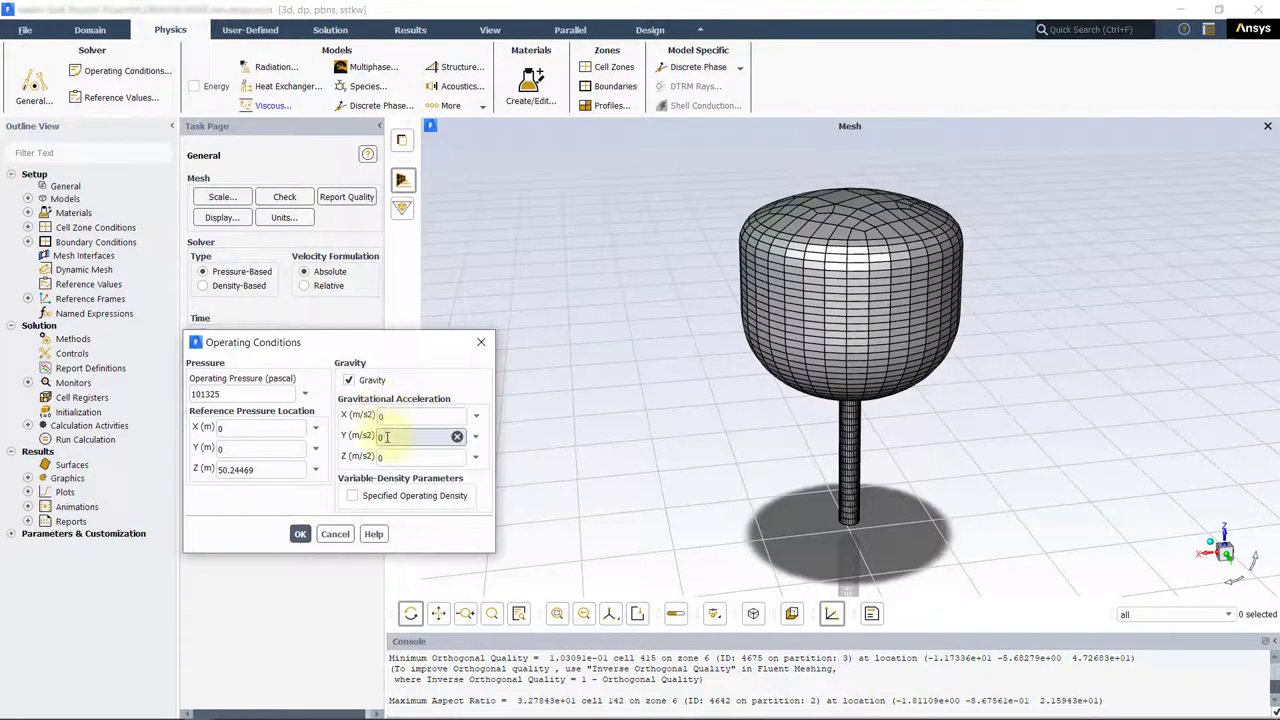
click(390, 458)
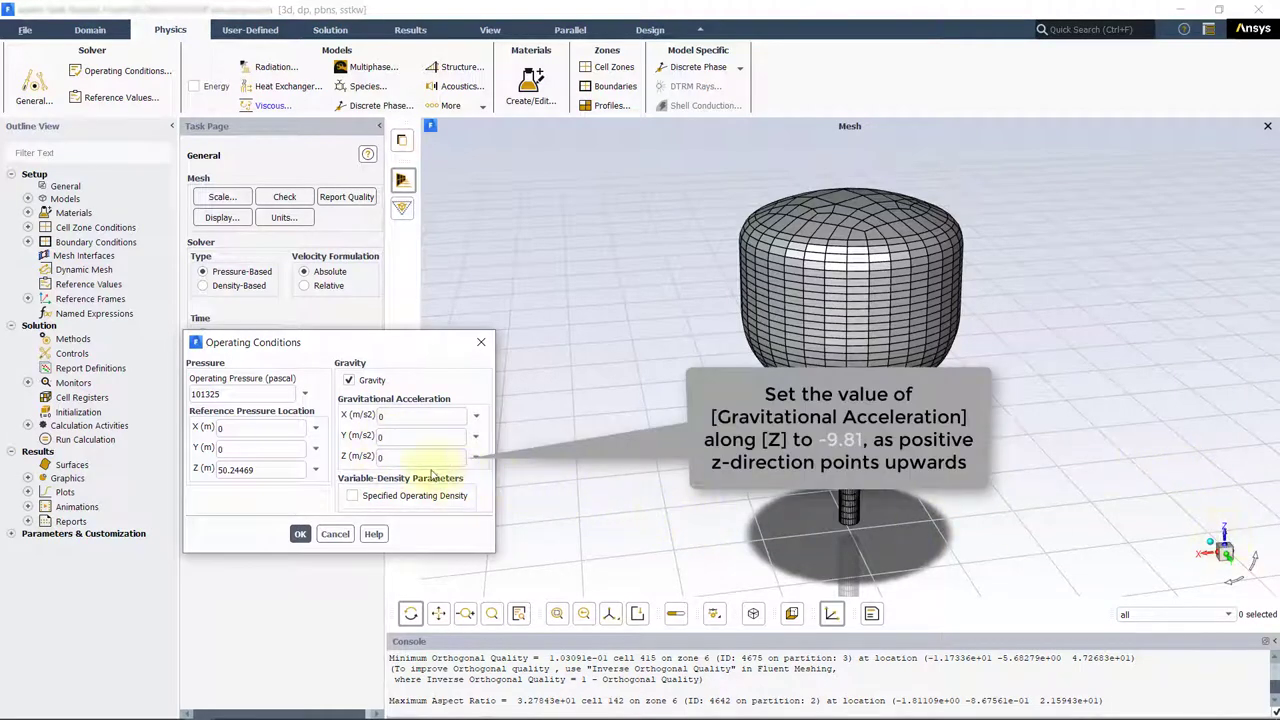
double_click(384, 459)
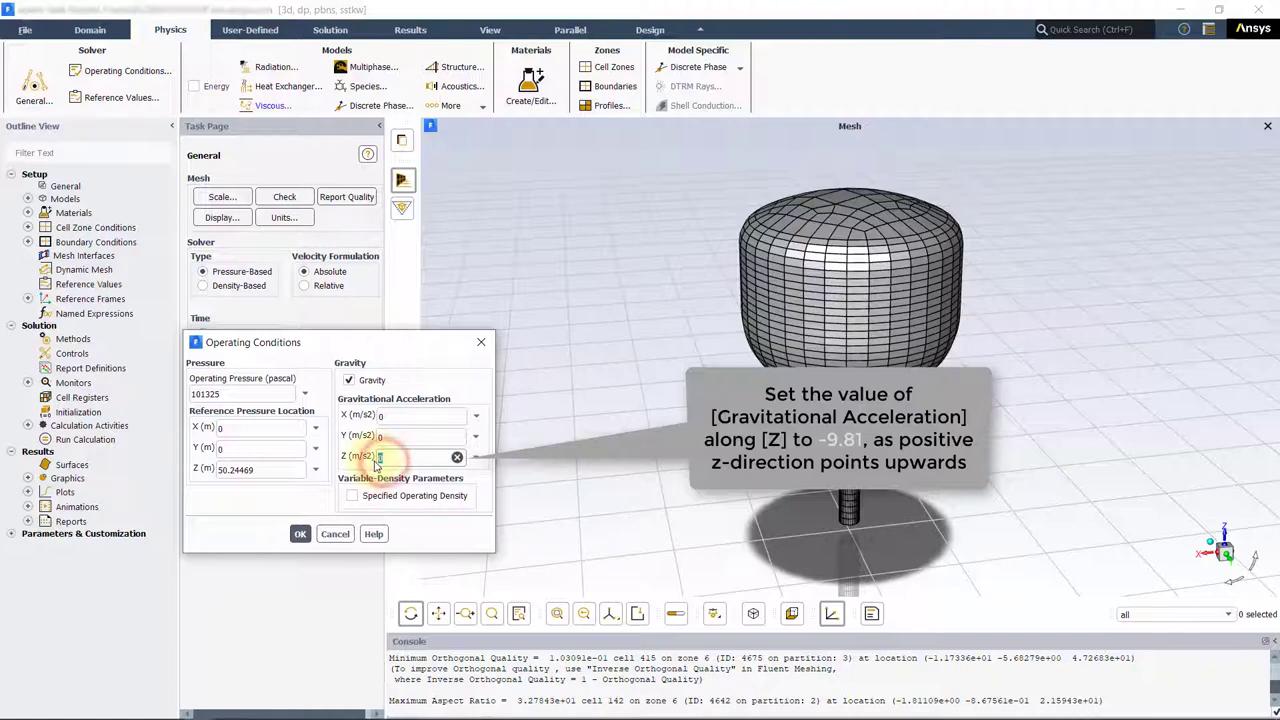
text(-9.81)
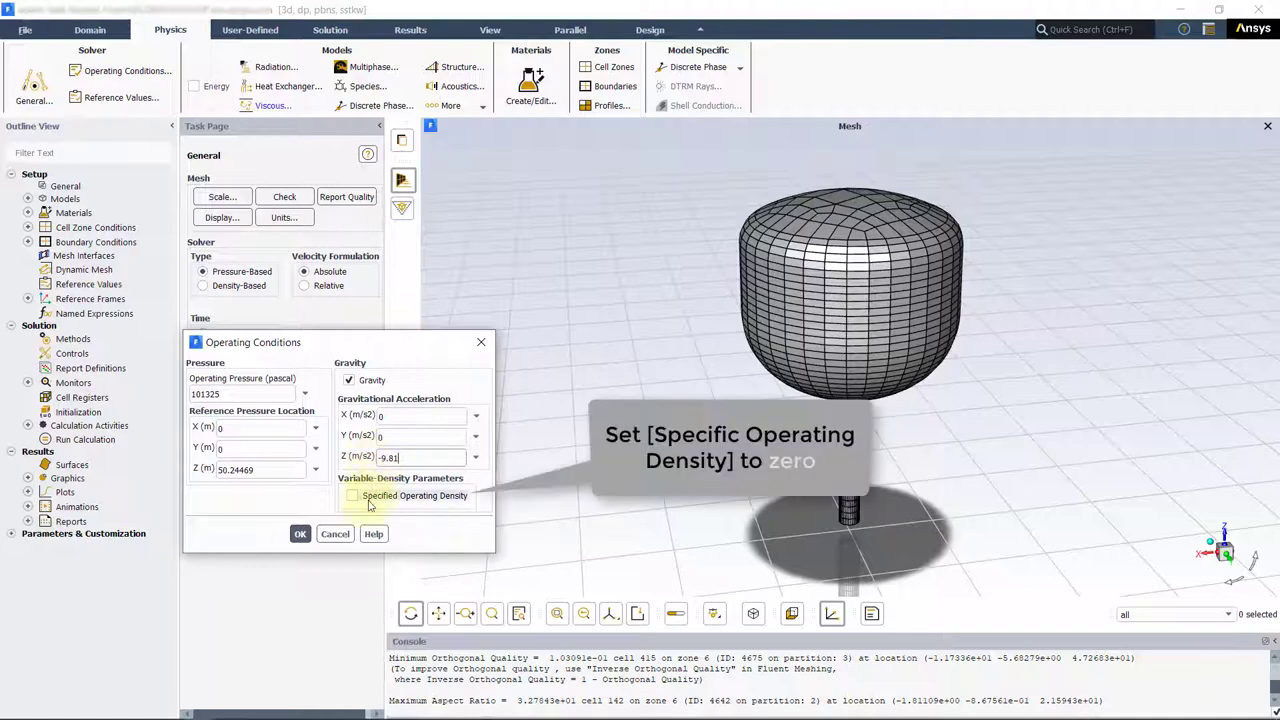
Enable the specified operating density, set it to 0 kg/m3 and apply the operating conditions.
click(358, 497)
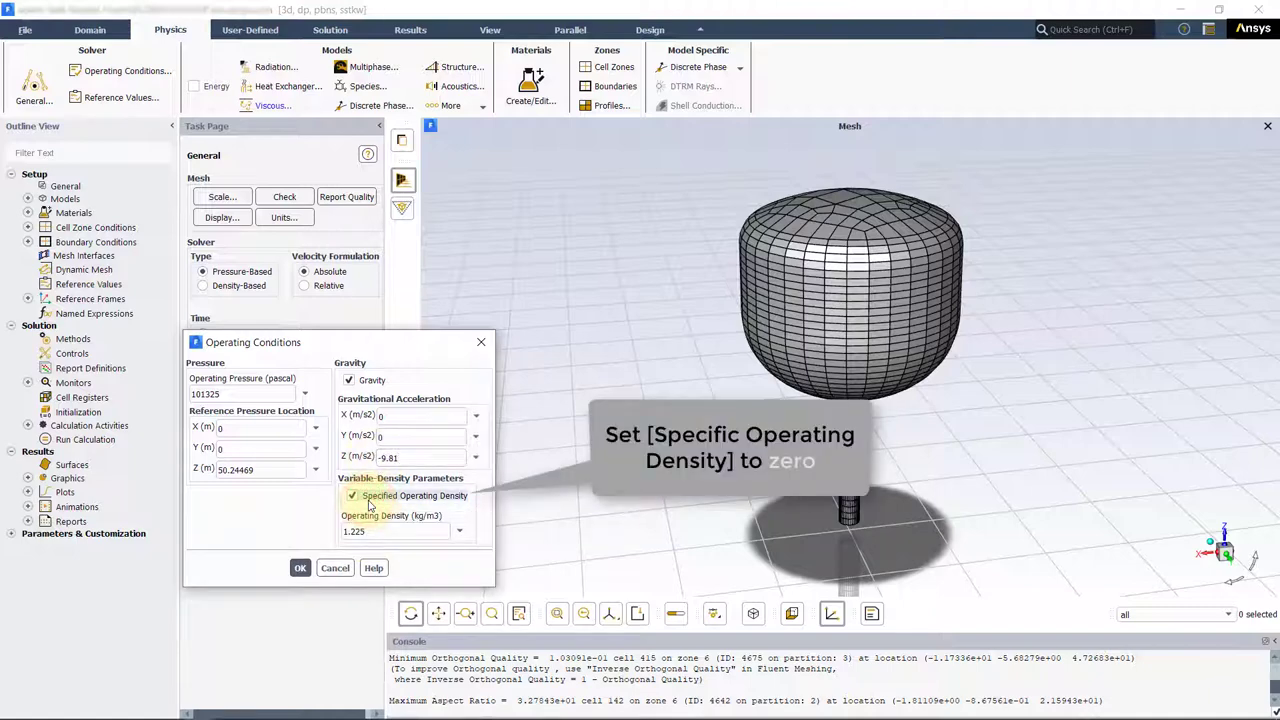
double_click(362, 530)
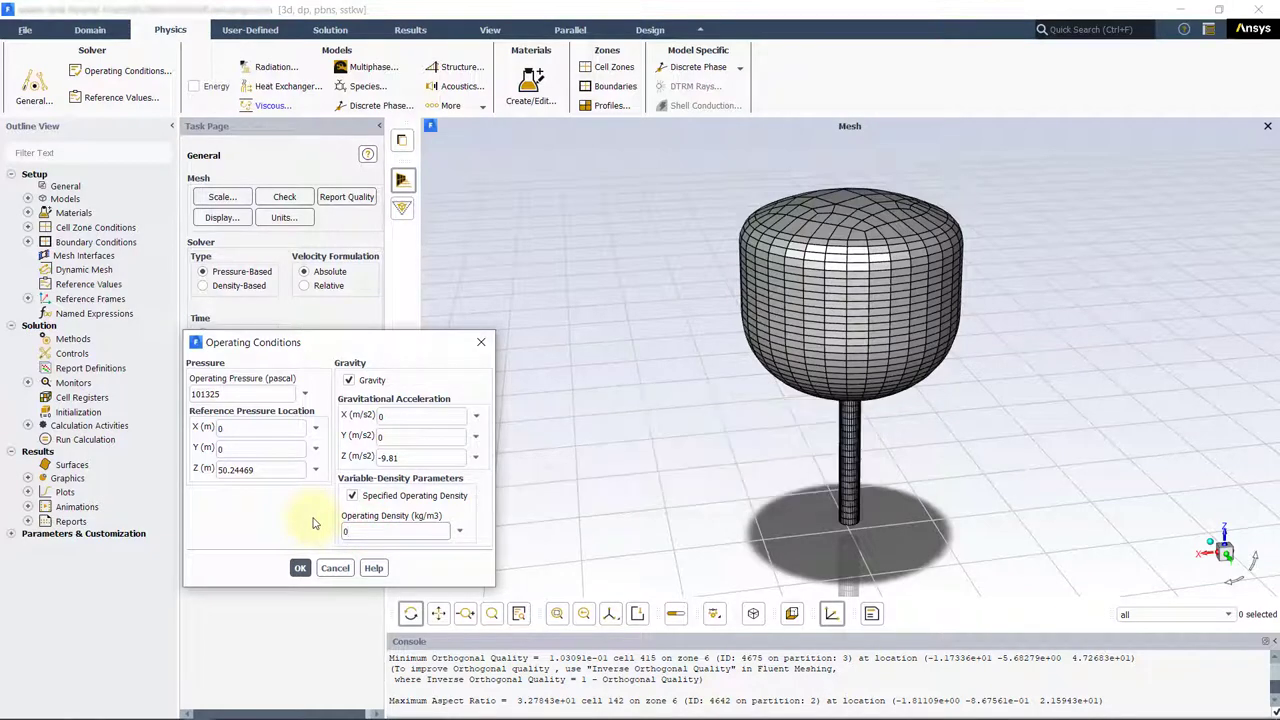
click(301, 568)
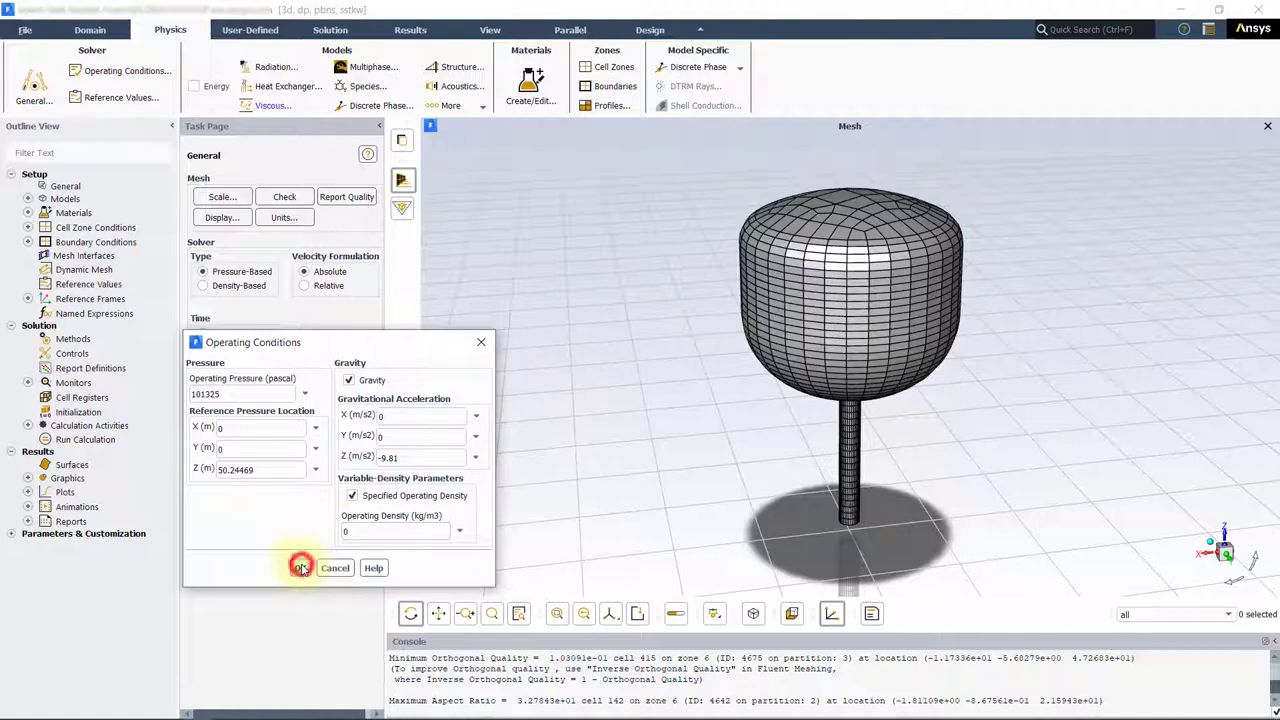
Set the viscous model to Laminar.
click(272, 106)
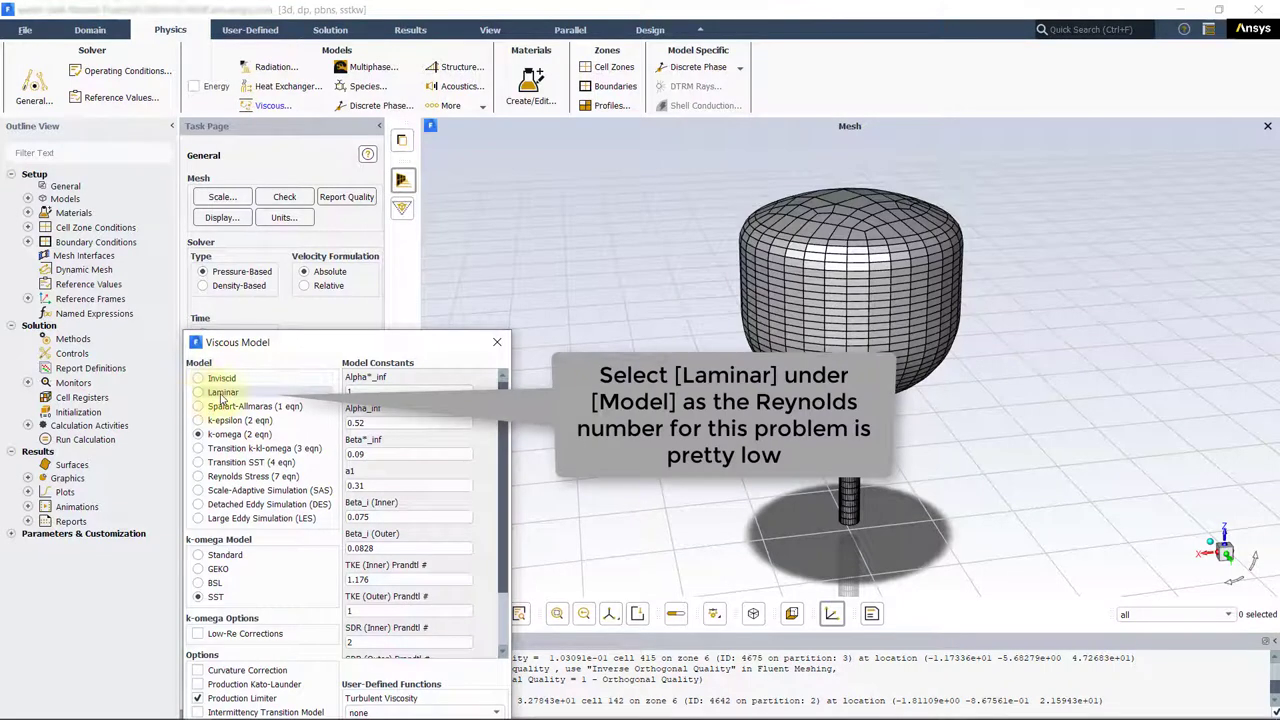
click(222, 394)
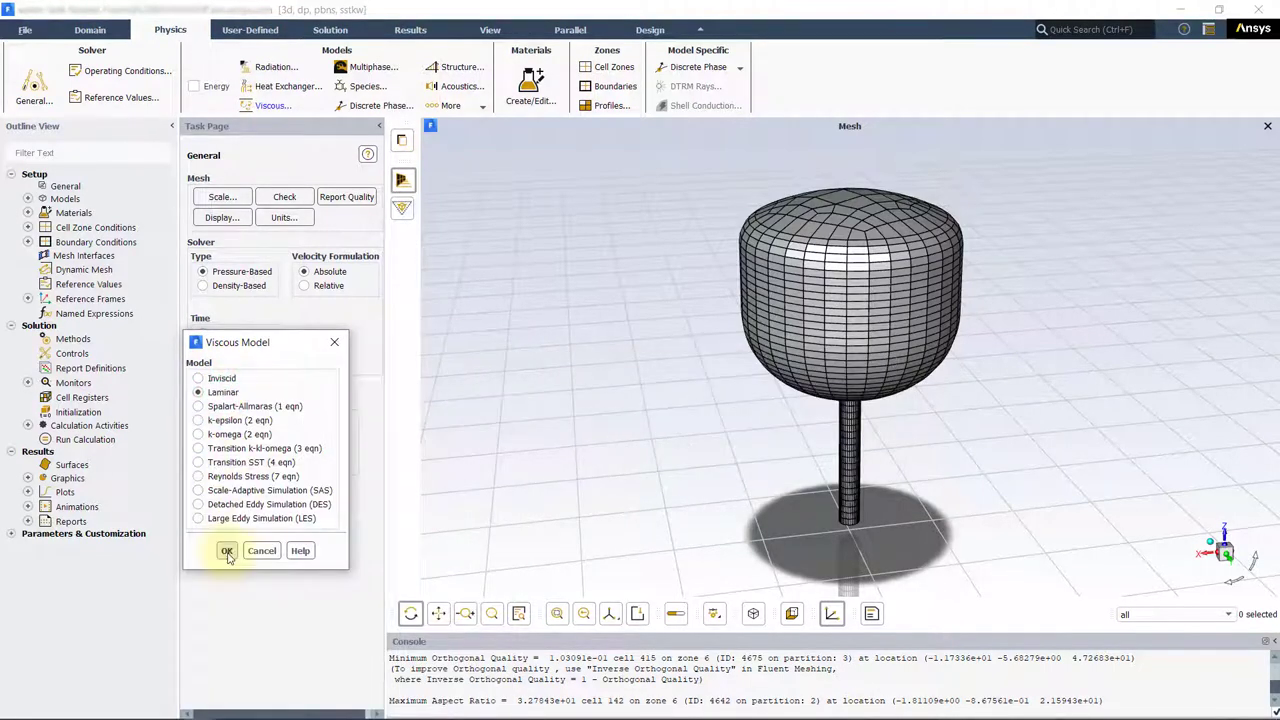
click(227, 553)
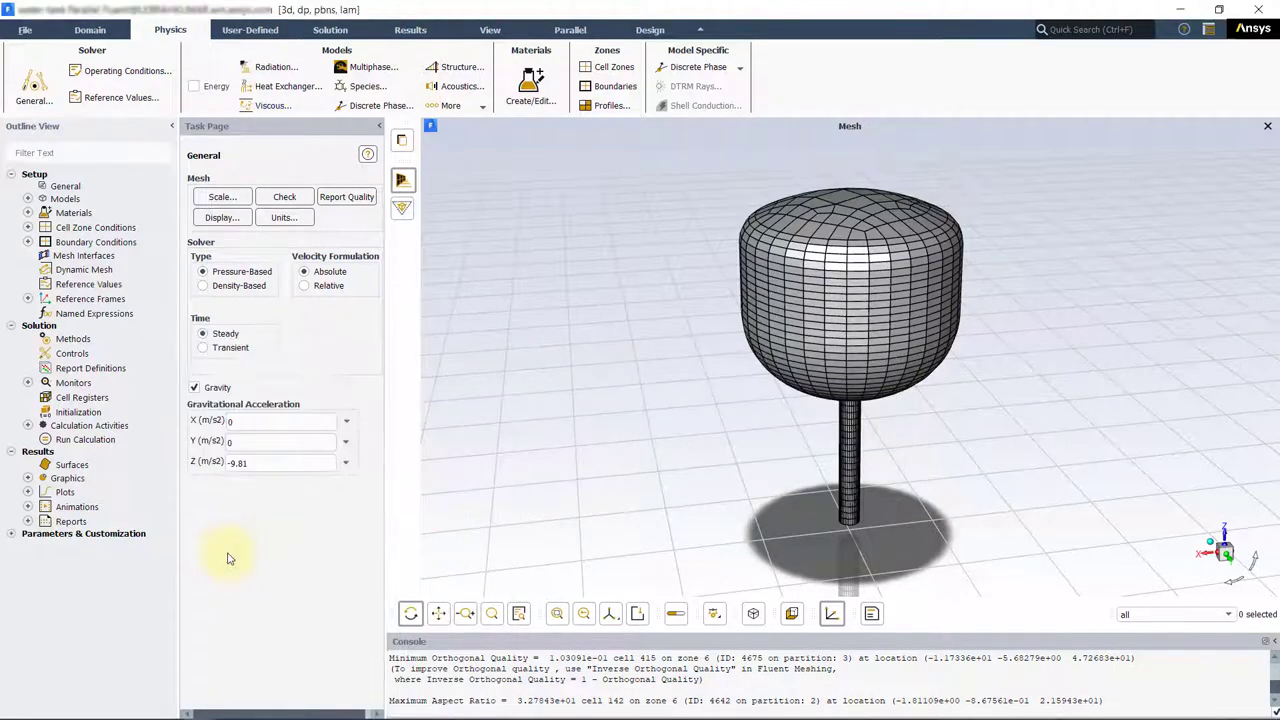
Copy the fluid material water-liquid (h2o<l>) from the Fluent database into the case's materials.
click(528, 88)
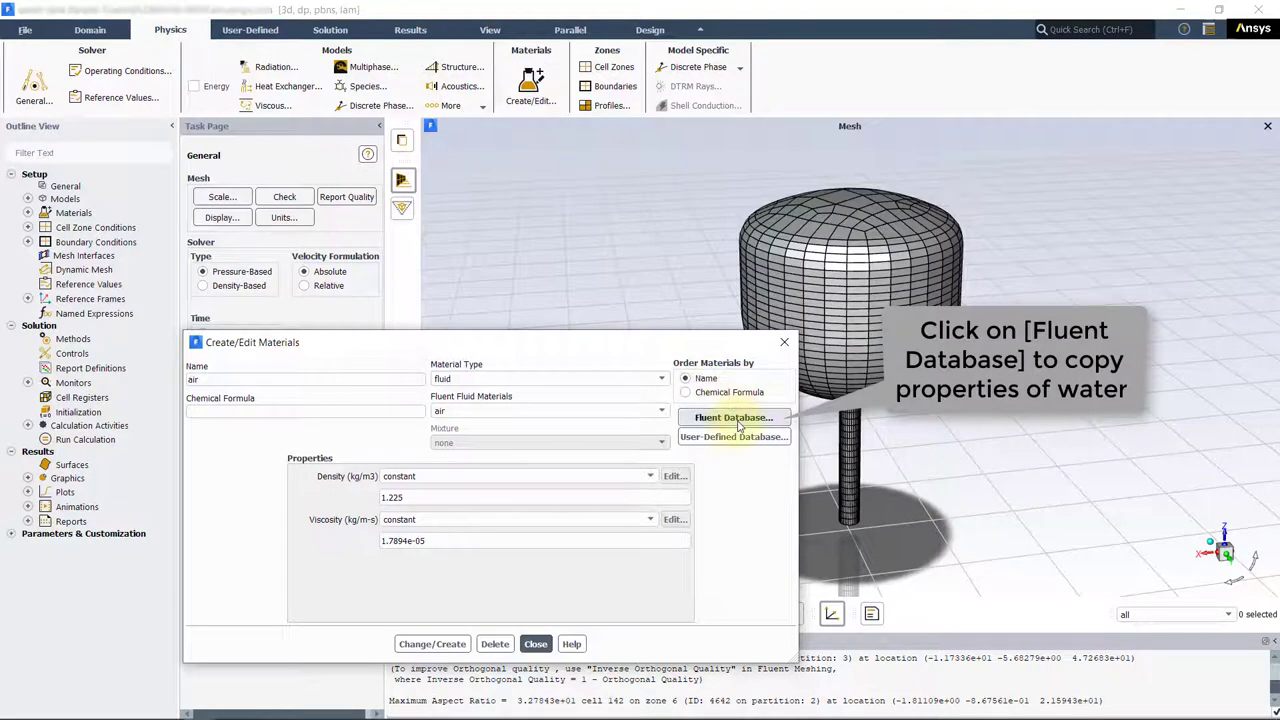
click(738, 425)
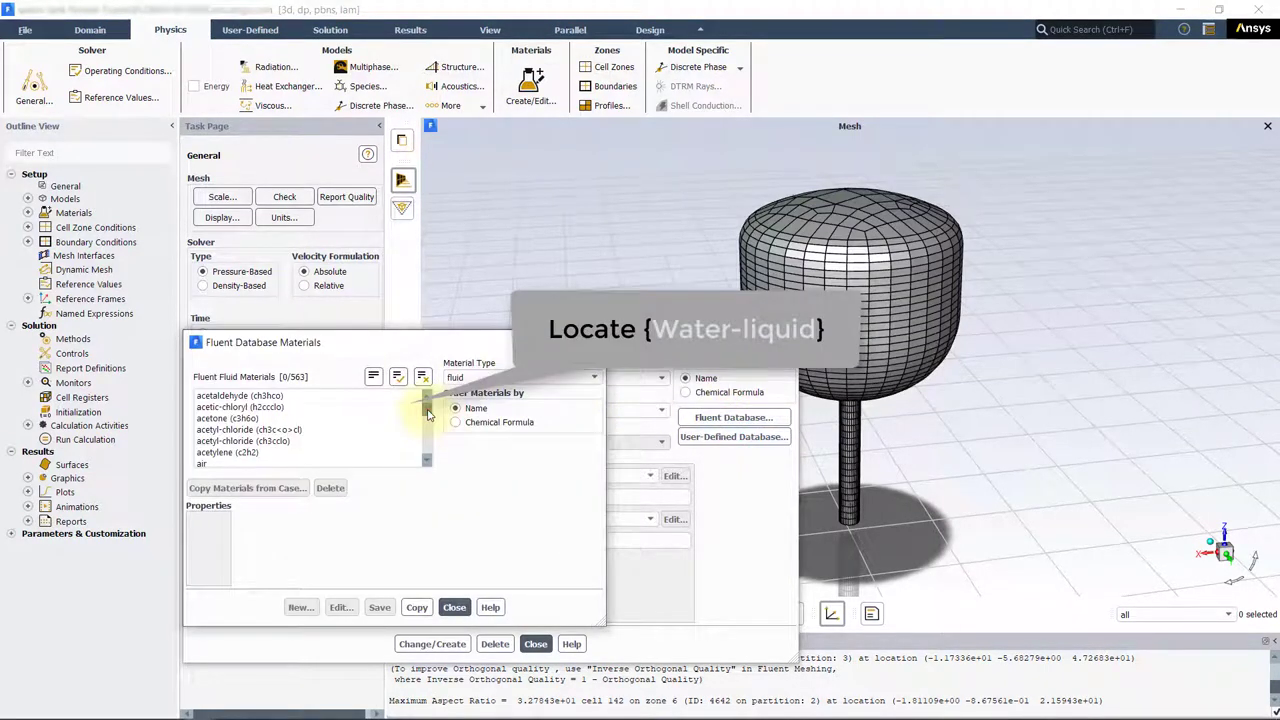
drag(427, 413, 427, 465)
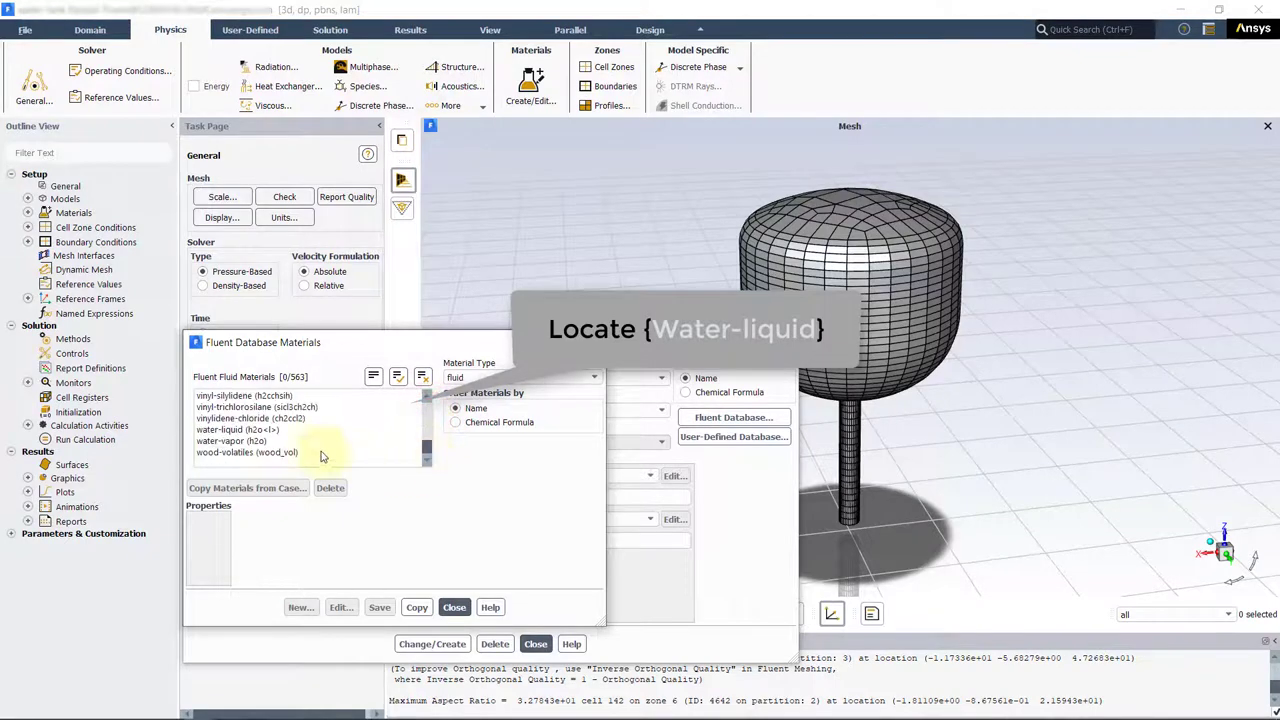
click(292, 431)
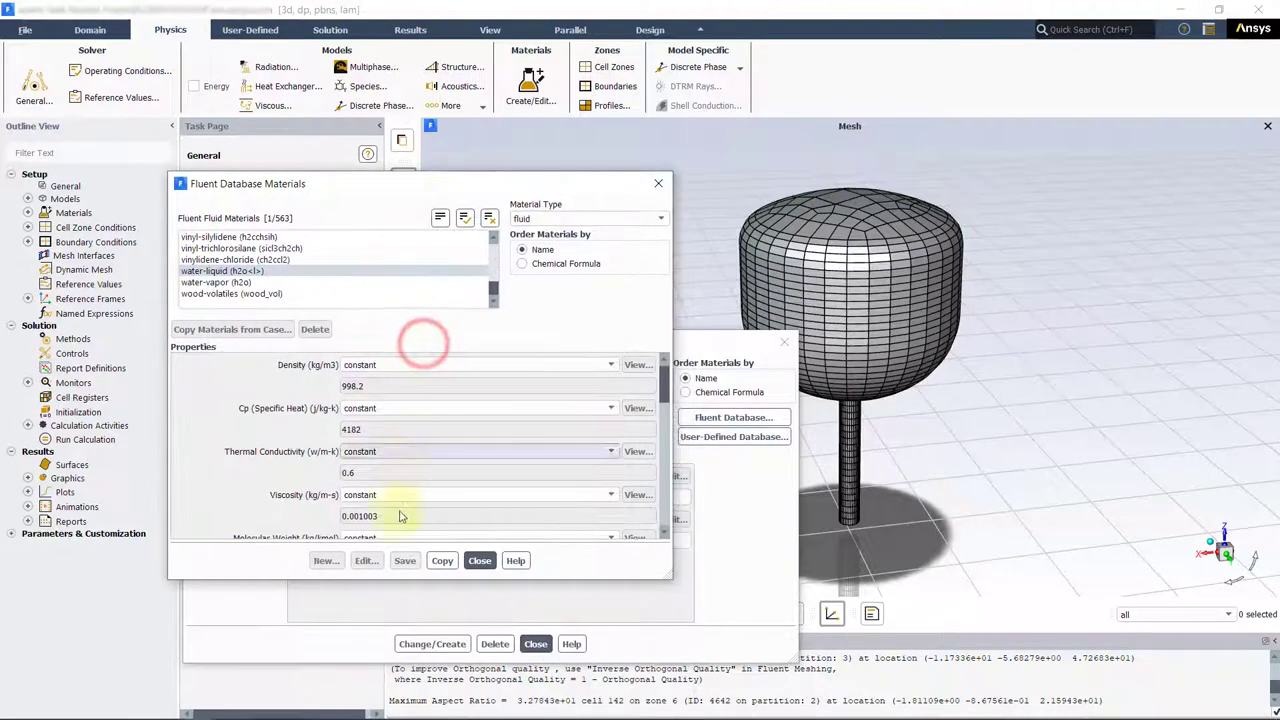
click(445, 561)
click(485, 564)
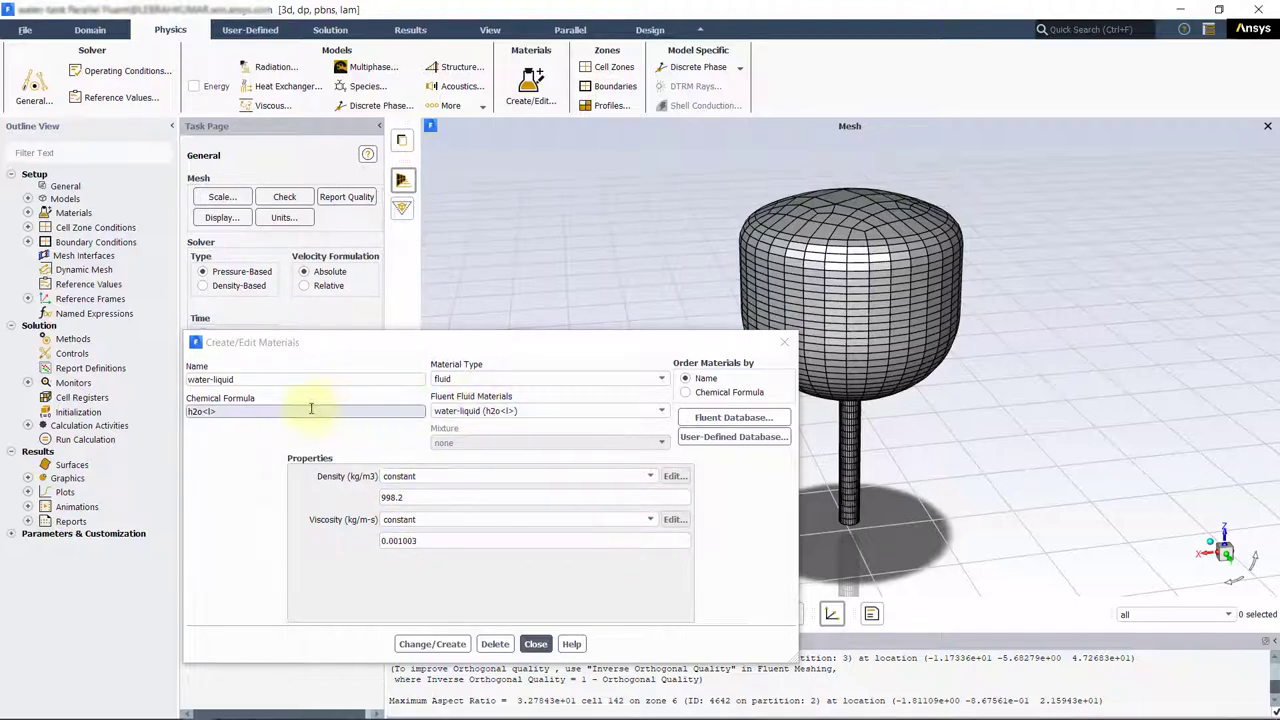
click(425, 645)
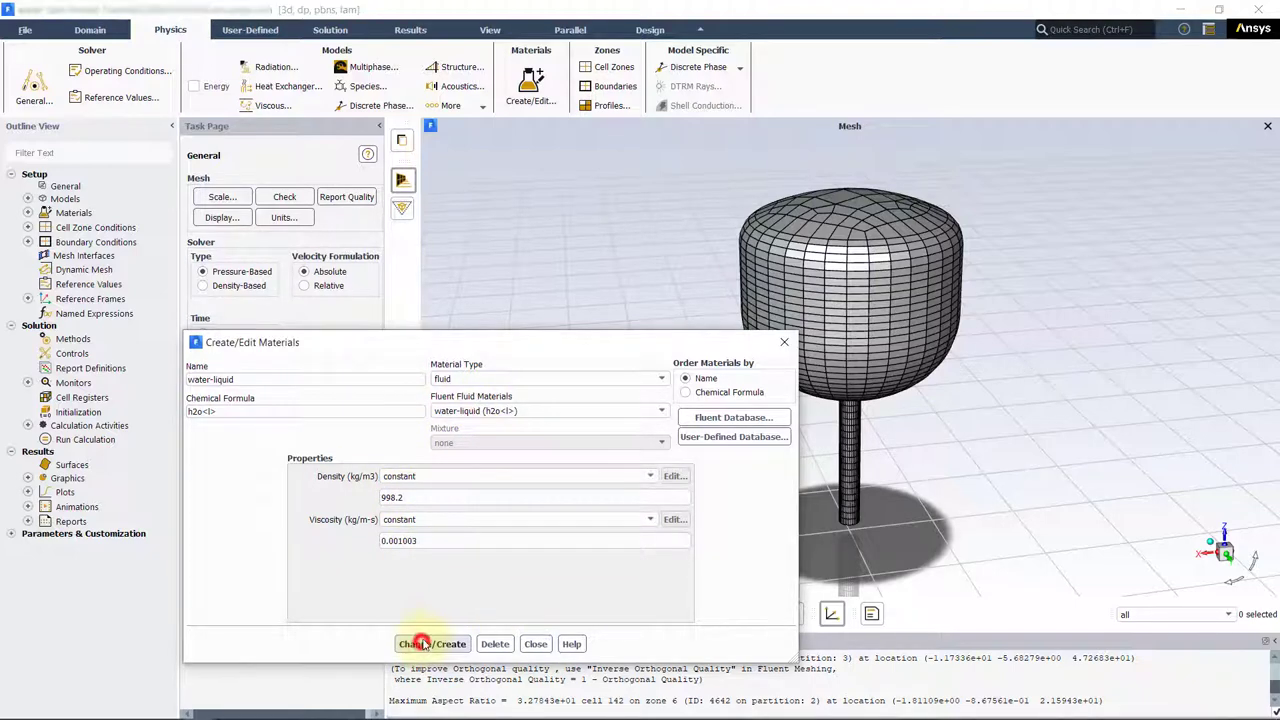
click(536, 645)
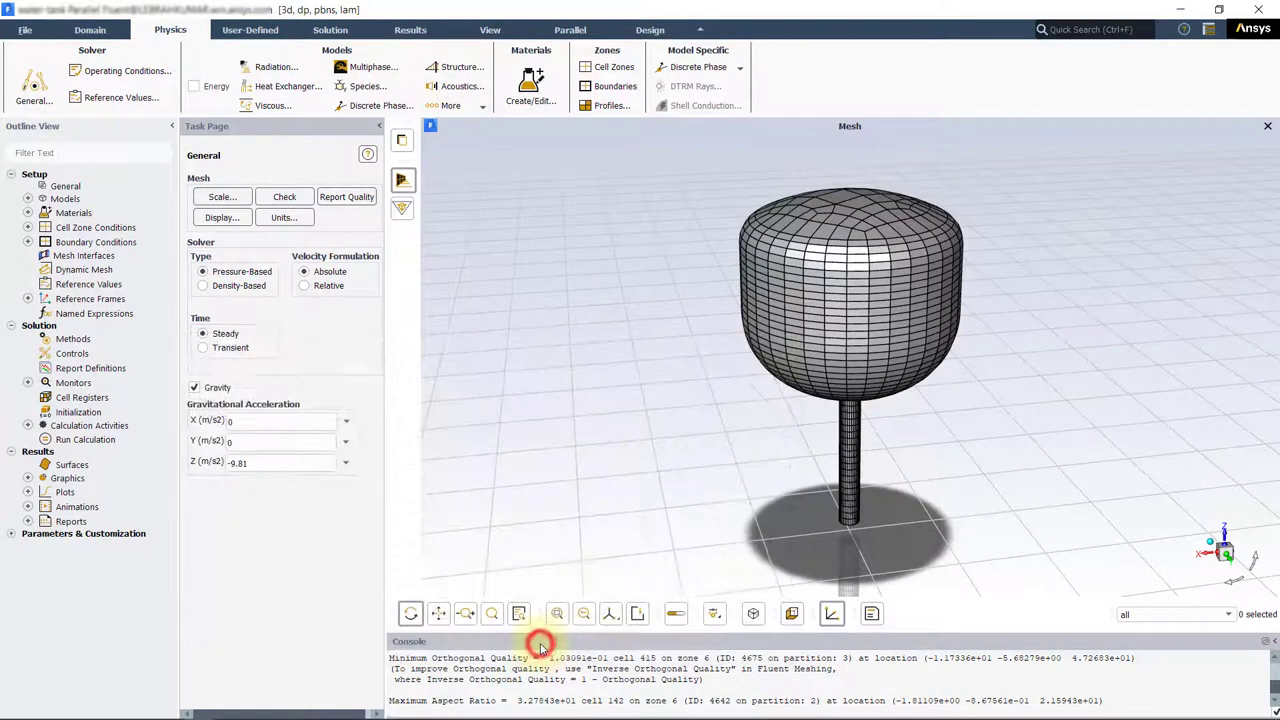
Assign water-liquid as the material of the fluid cell zone.
click(610, 68)
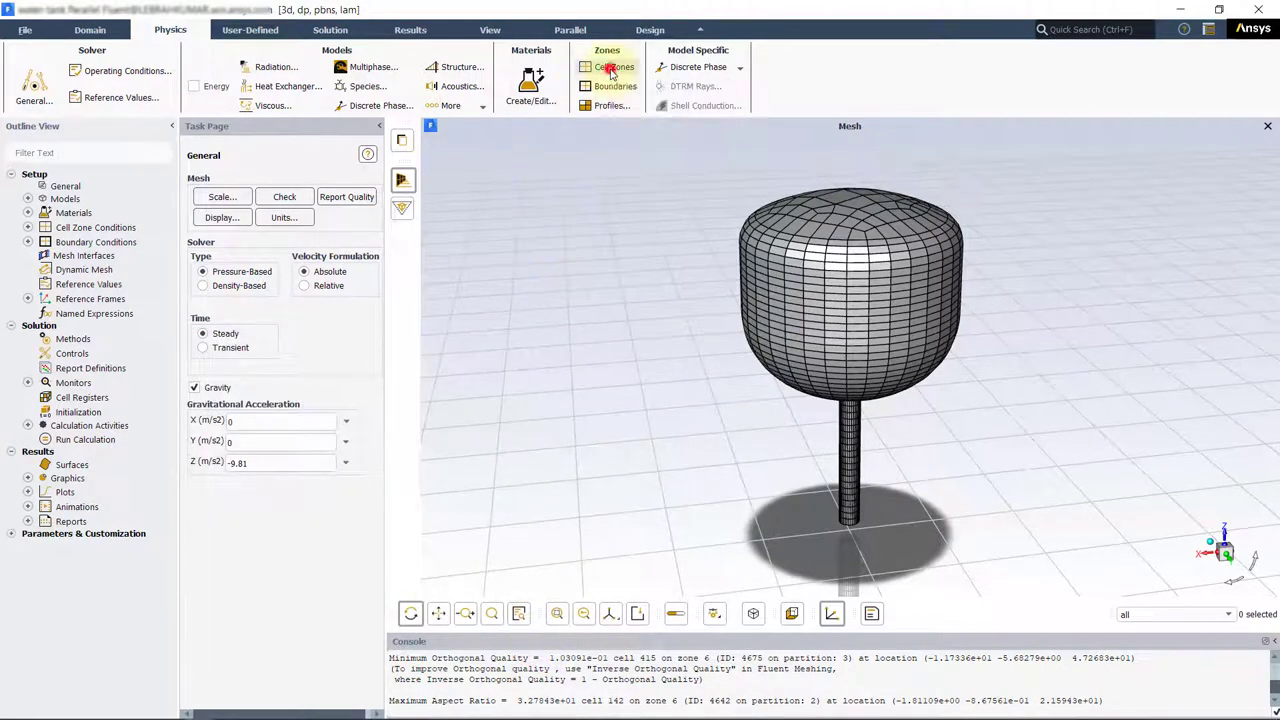
click(291, 214)
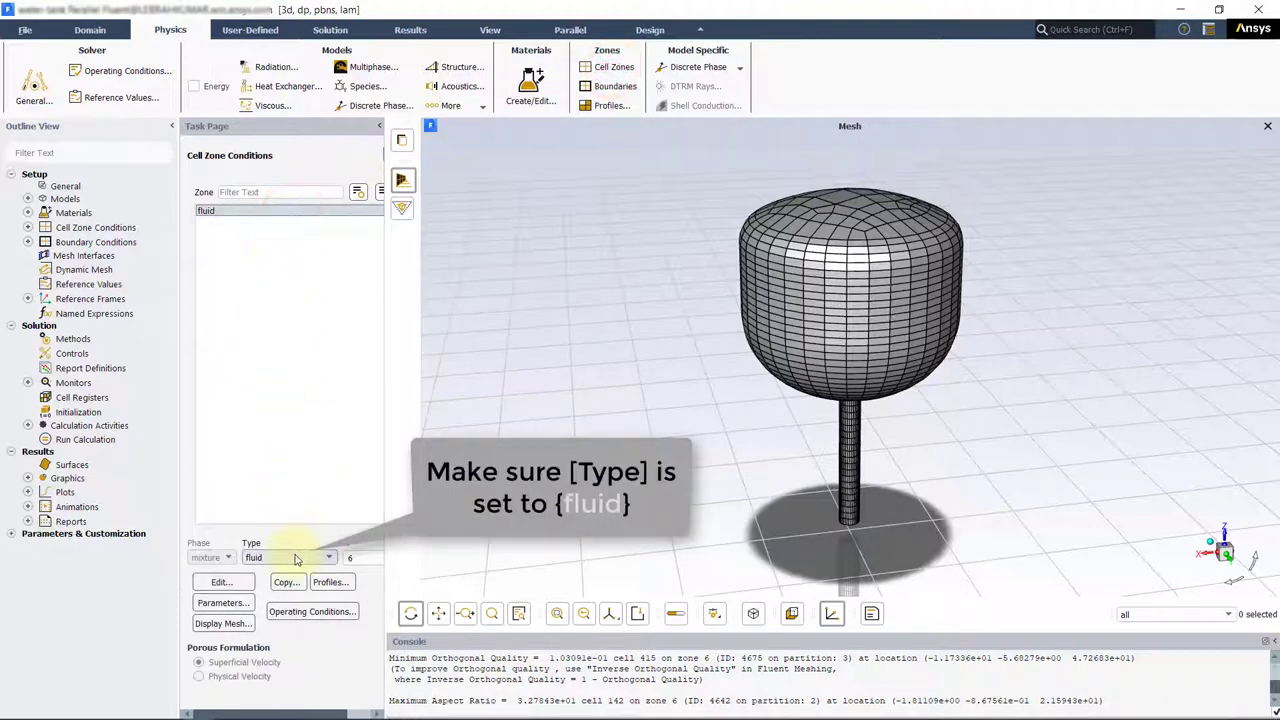
click(229, 584)
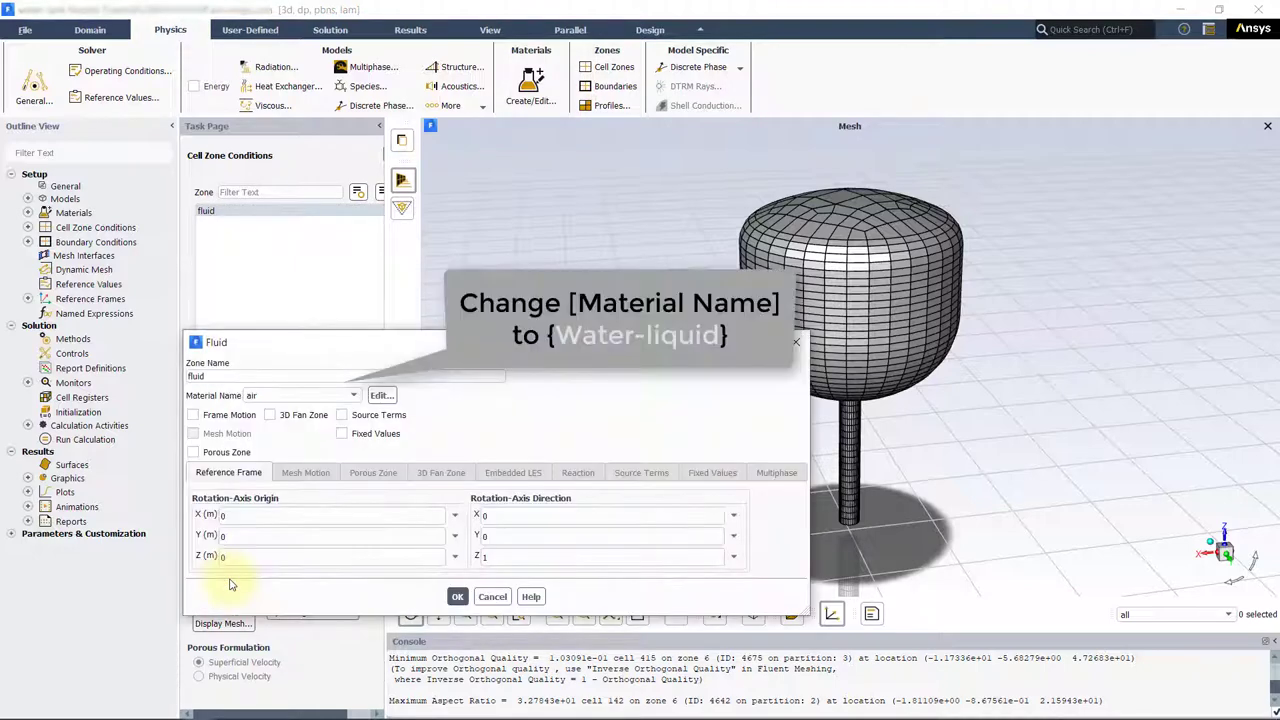
click(287, 396)
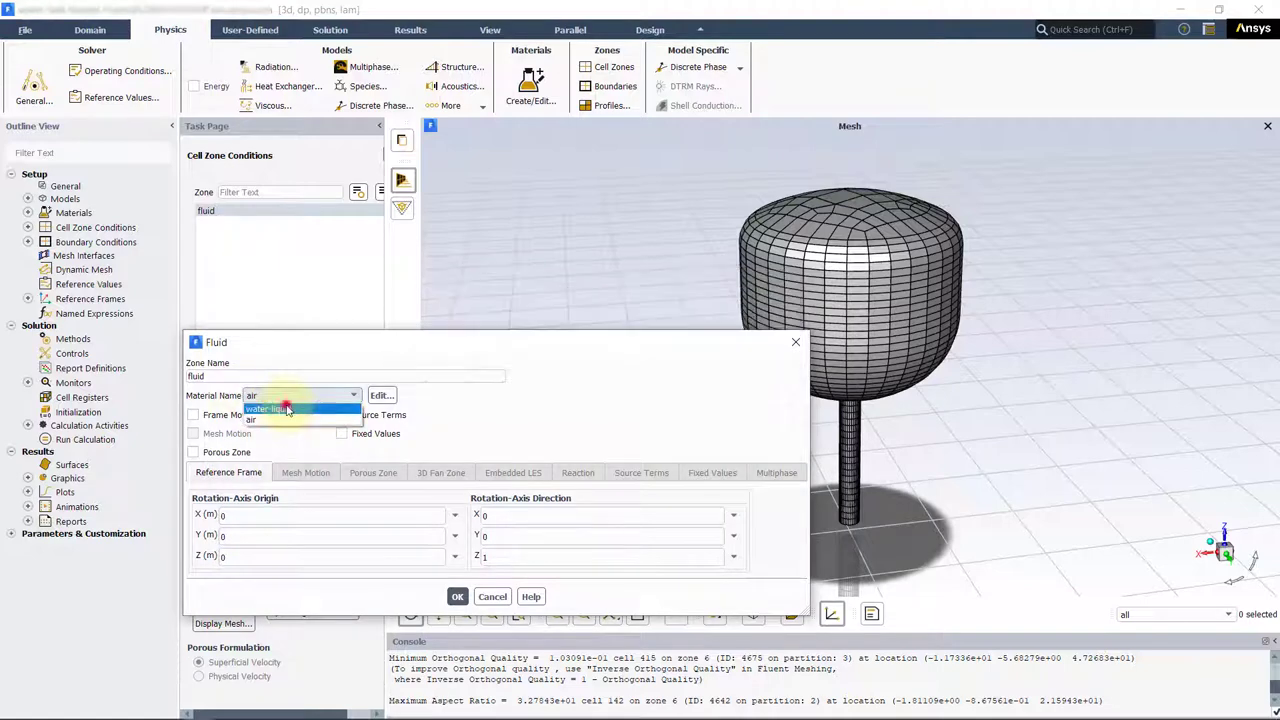
click(287, 410)
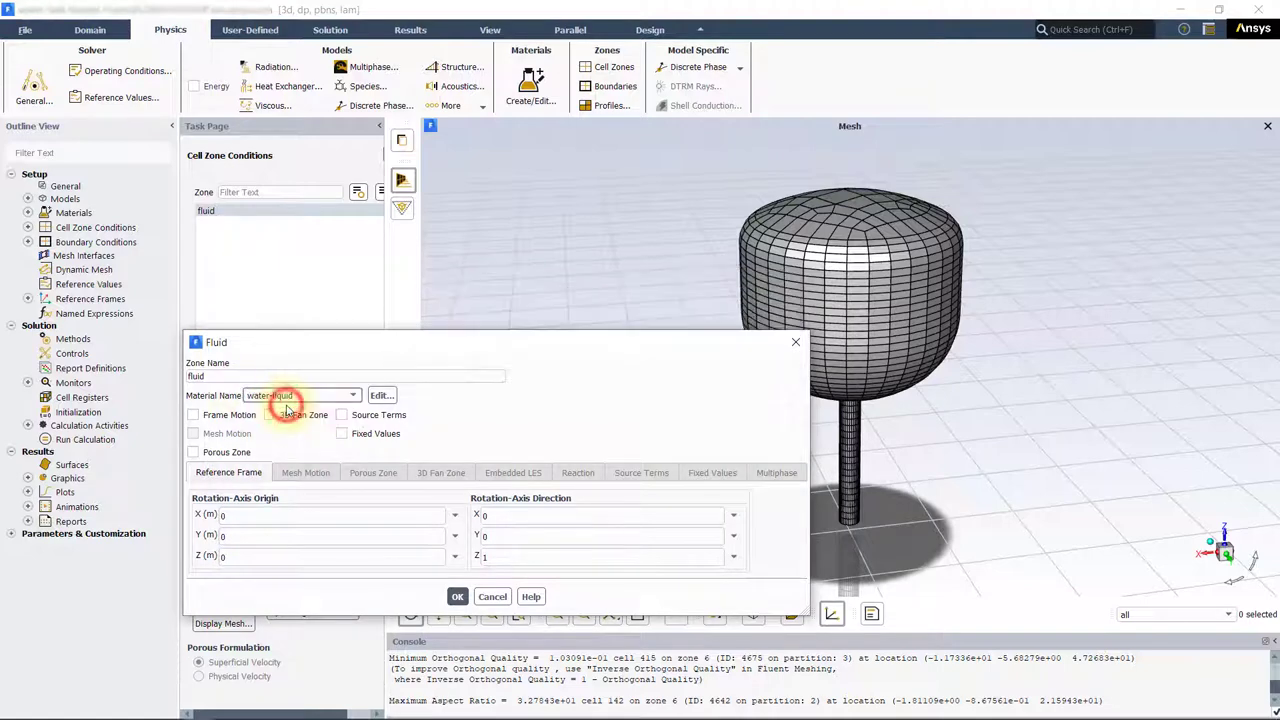
click(457, 597)
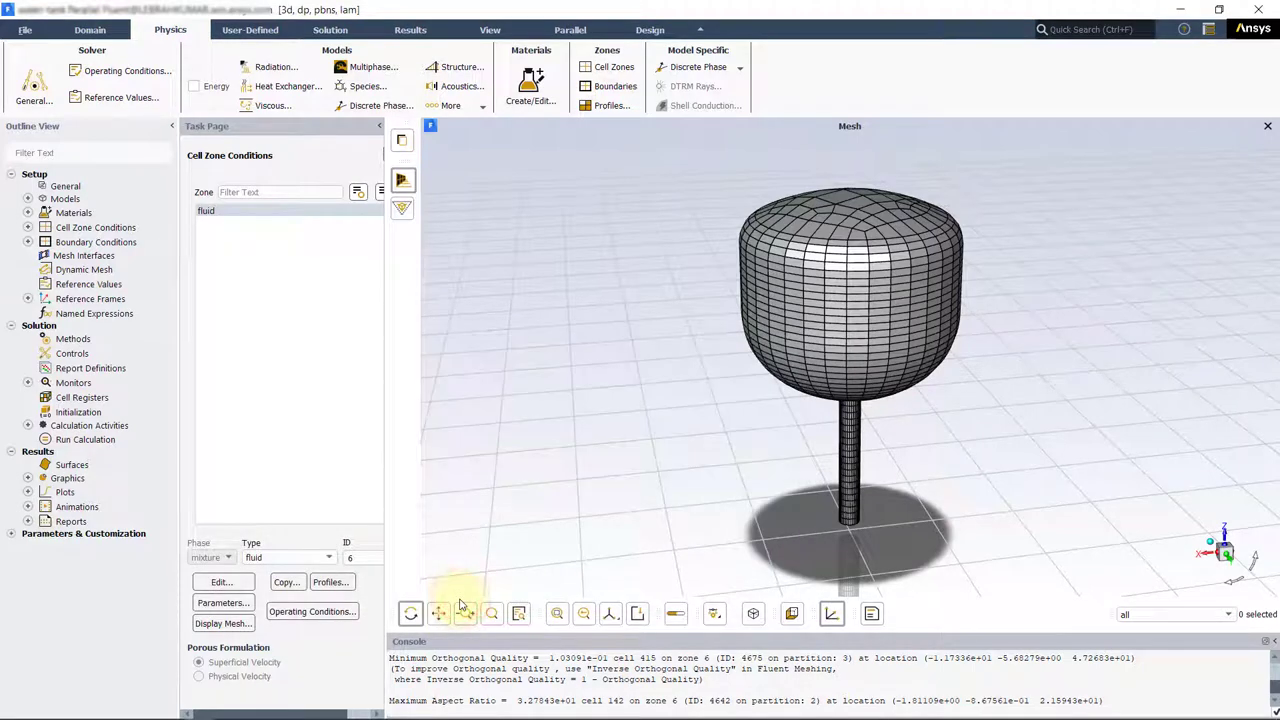
Apply the default stationary, no-slip wall settings to the wall_tank boundary zone.
click(619, 88)
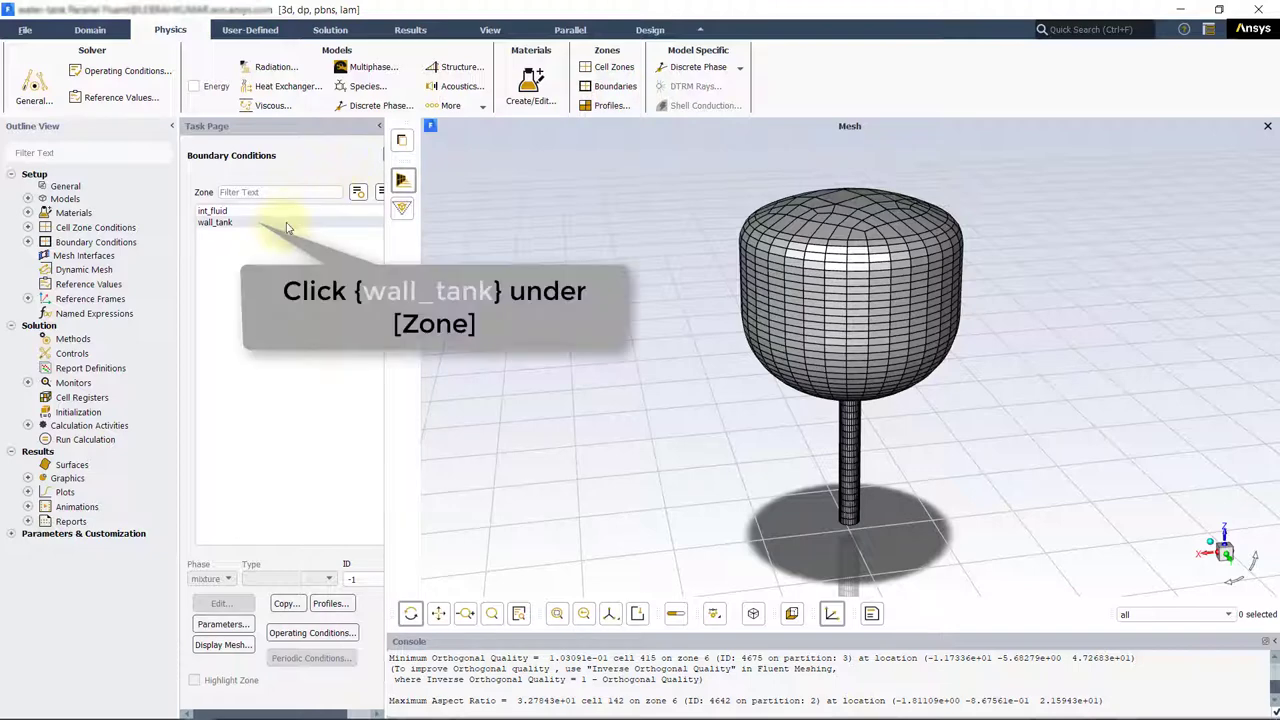
click(280, 222)
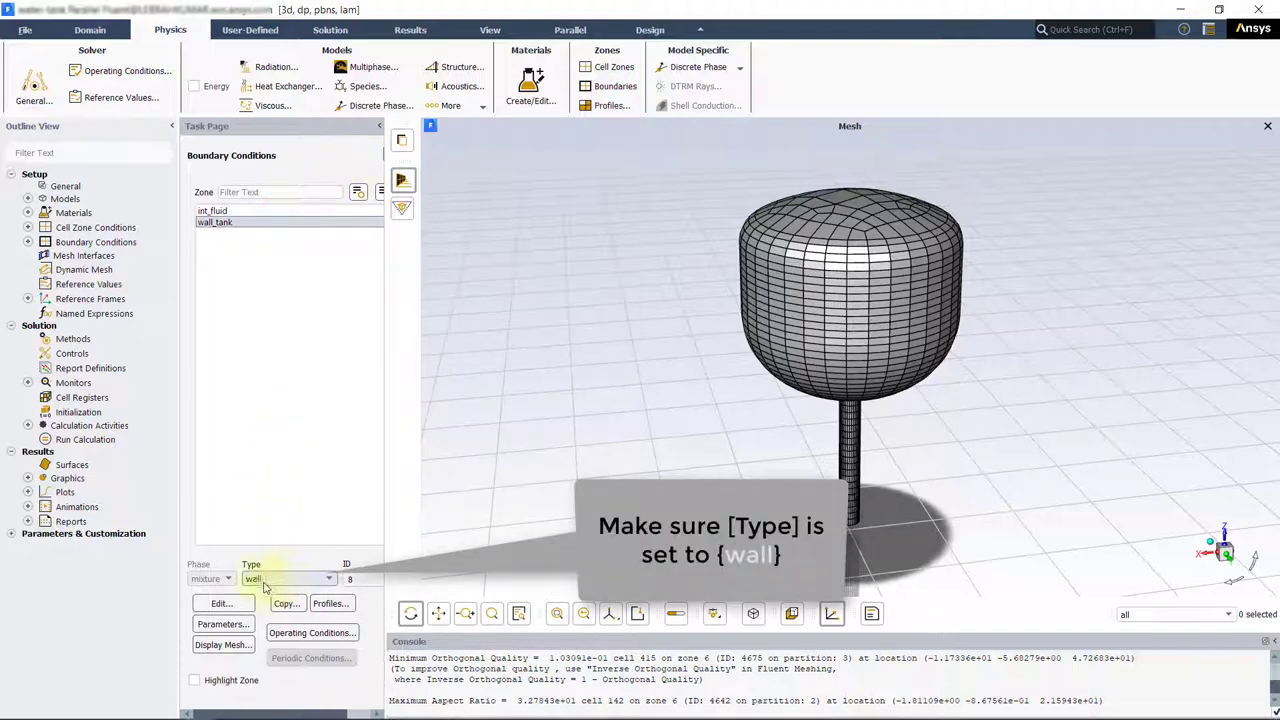
click(216, 606)
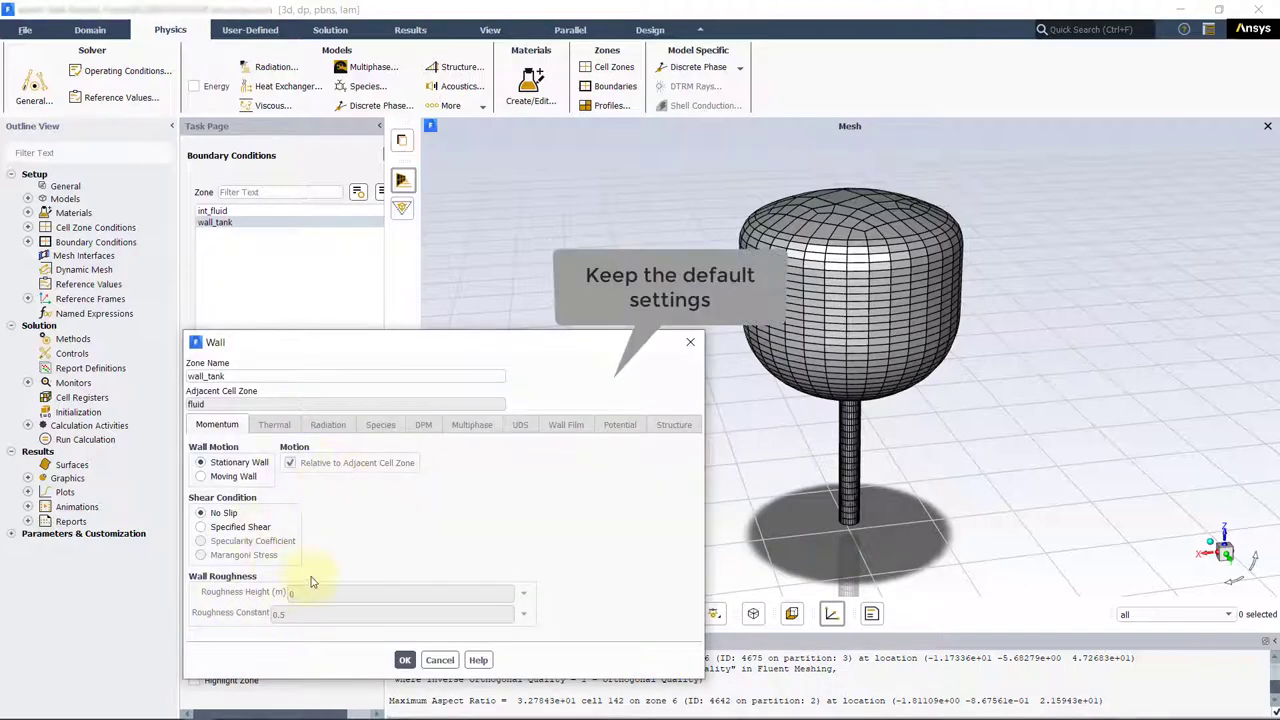
click(405, 660)
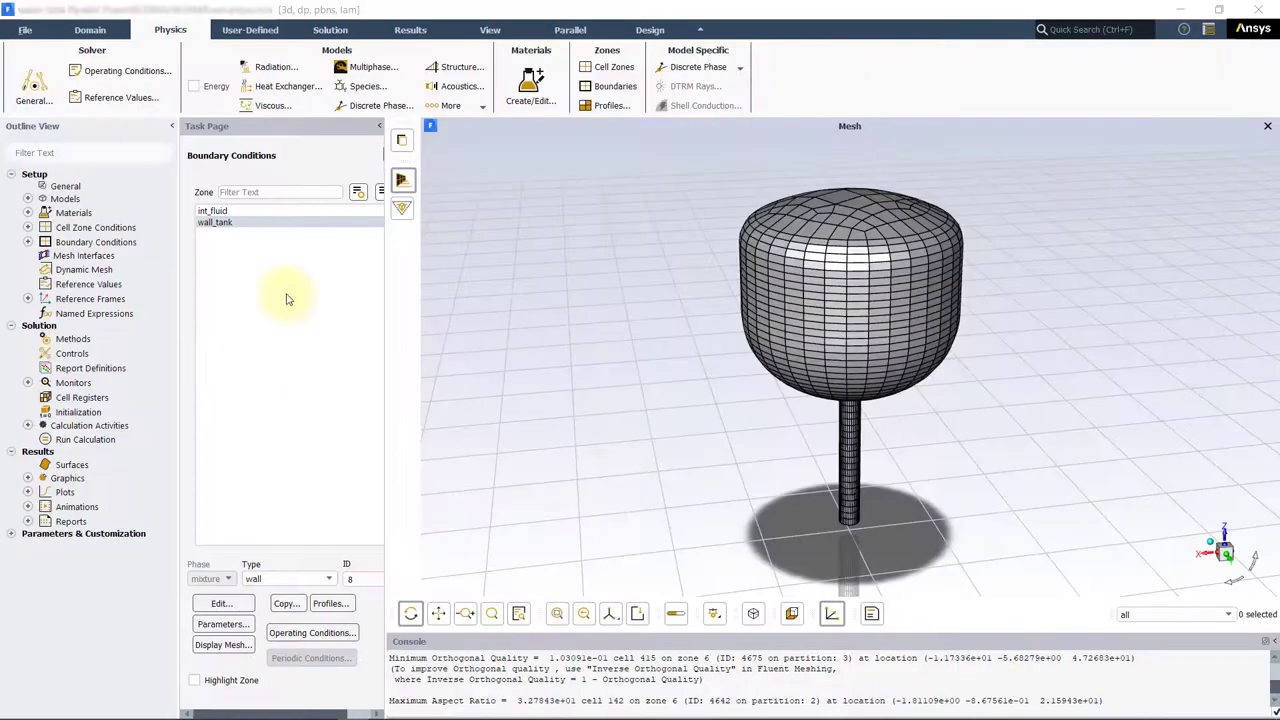
Set the pressure spatial discretization to PRESTO! and disable Pseudo Transient in the solution methods.
click(330, 29)
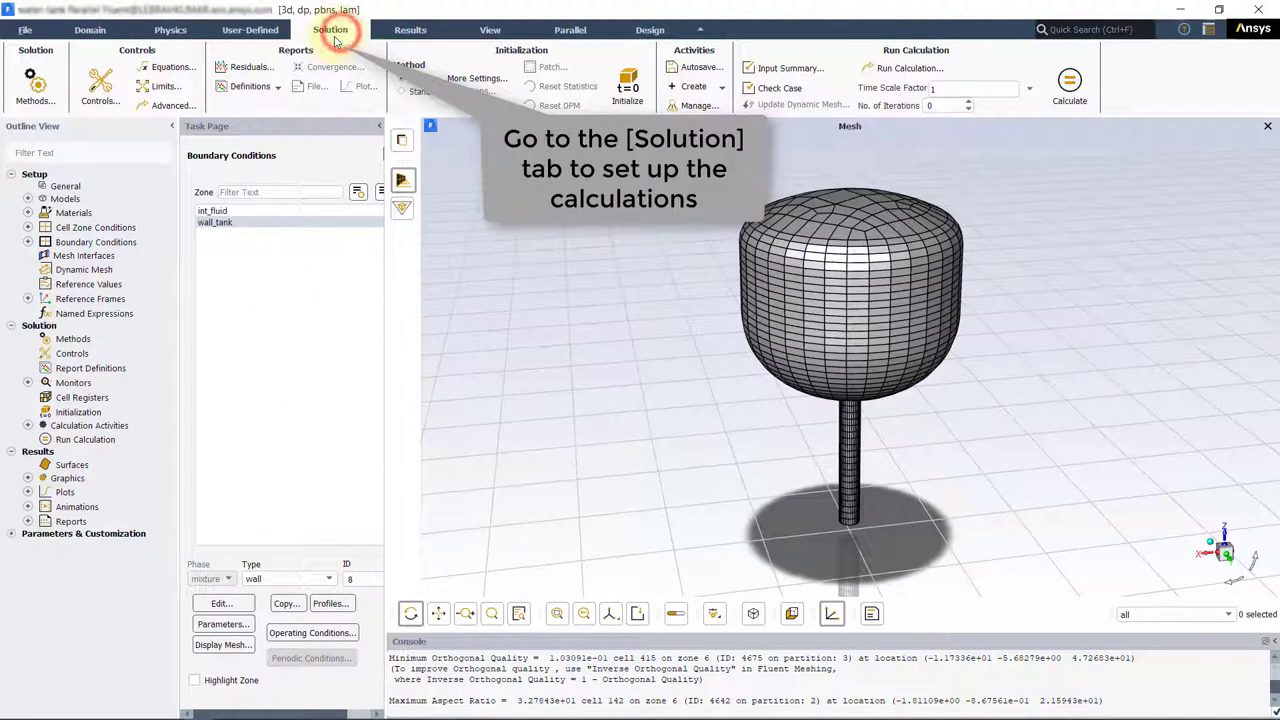
click(36, 92)
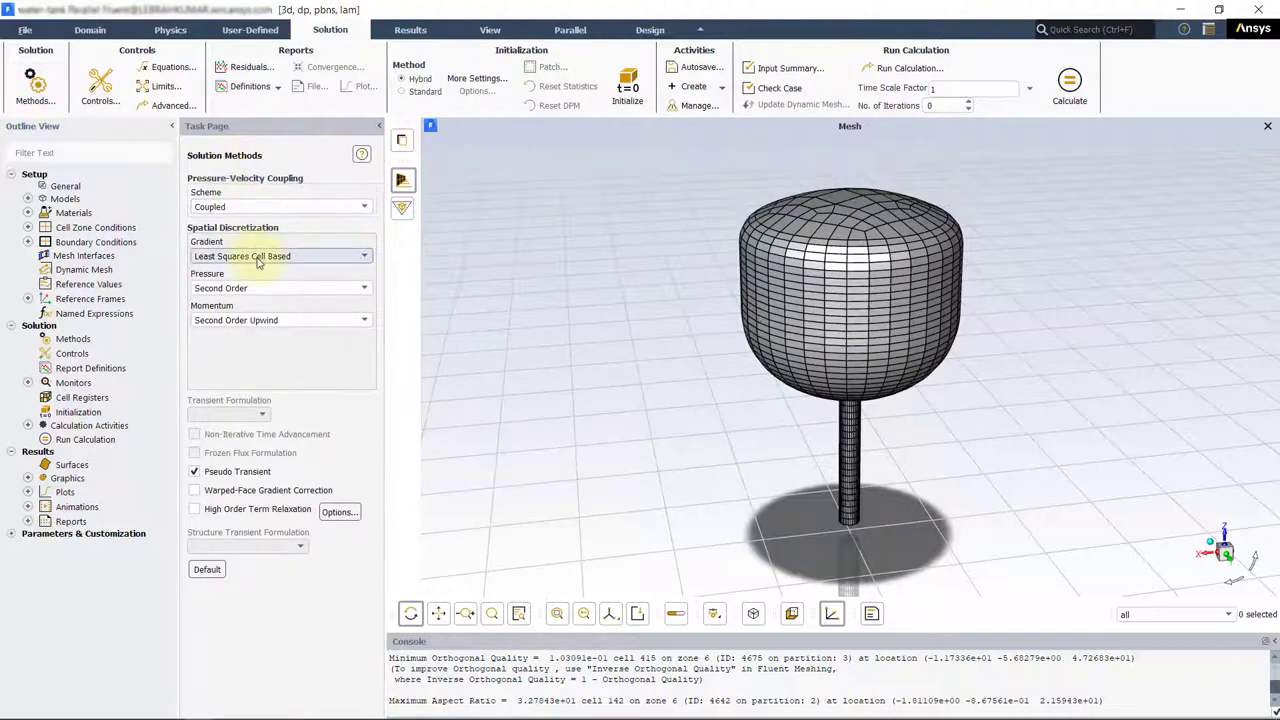
click(279, 291)
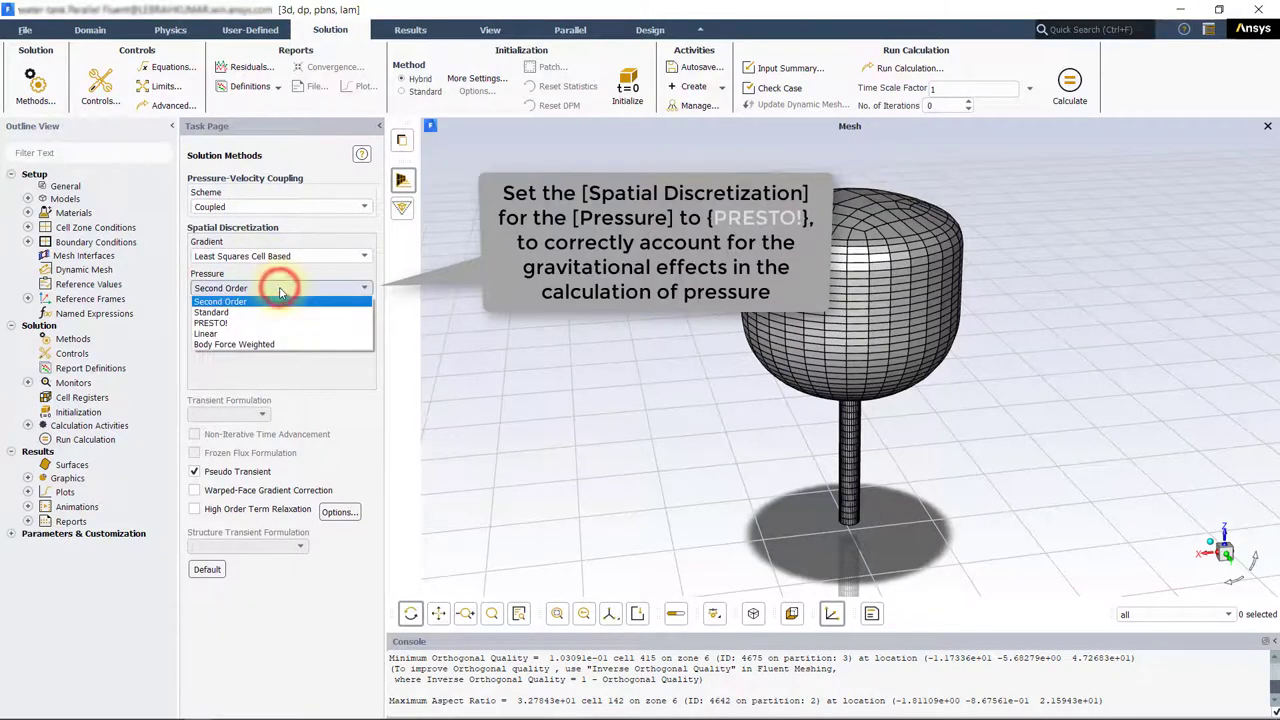
click(262, 324)
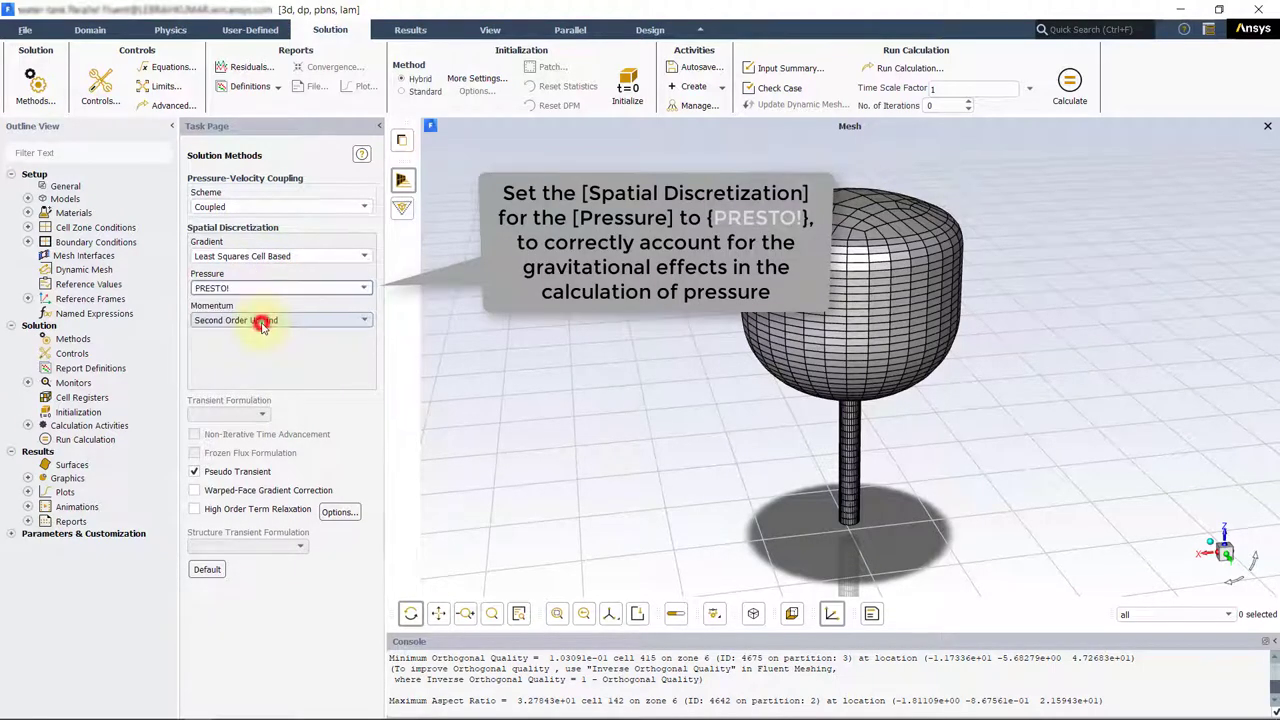
click(227, 475)
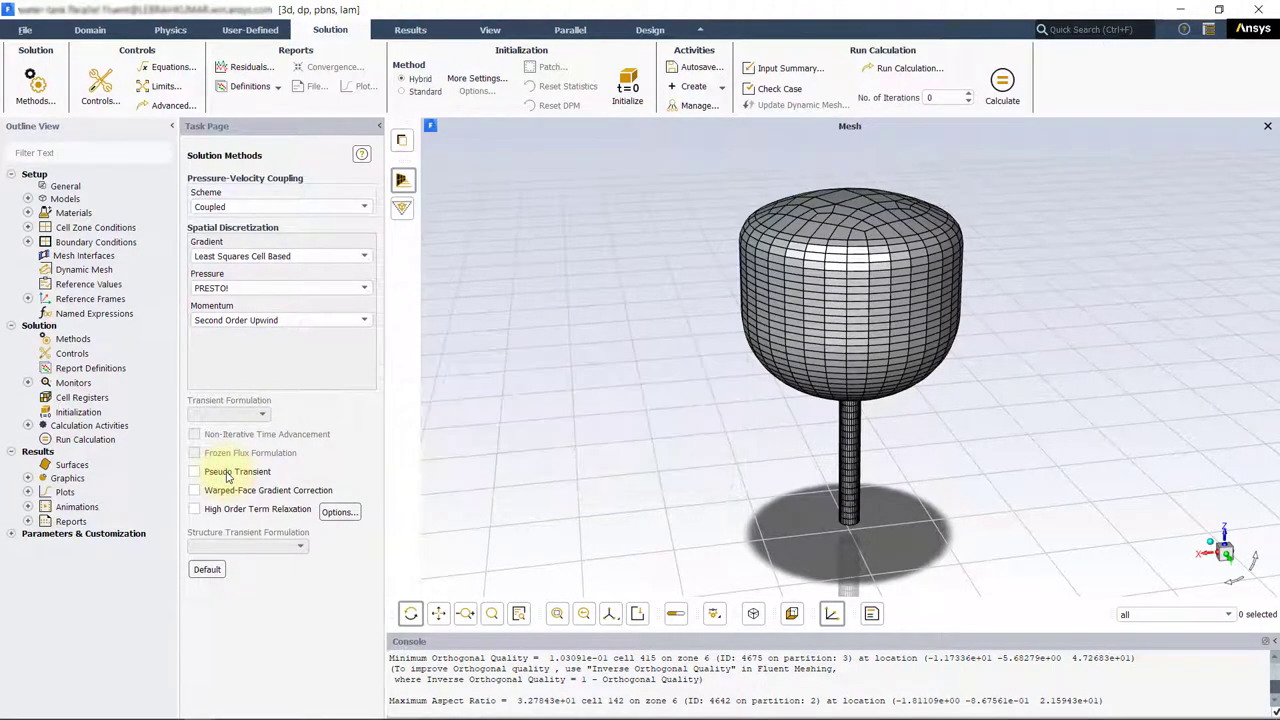
Keep the default solution controls and accept the residual monitors with their default 0.001 absolute criteria.
click(100, 82)
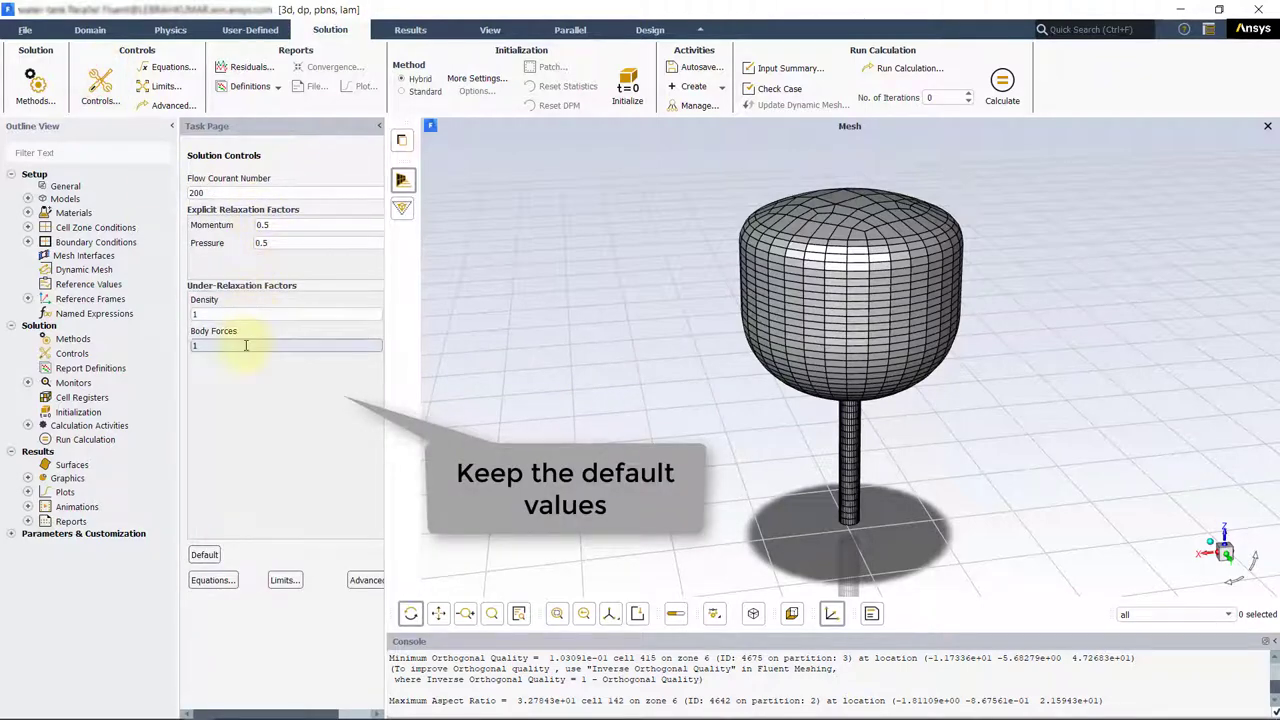
click(248, 68)
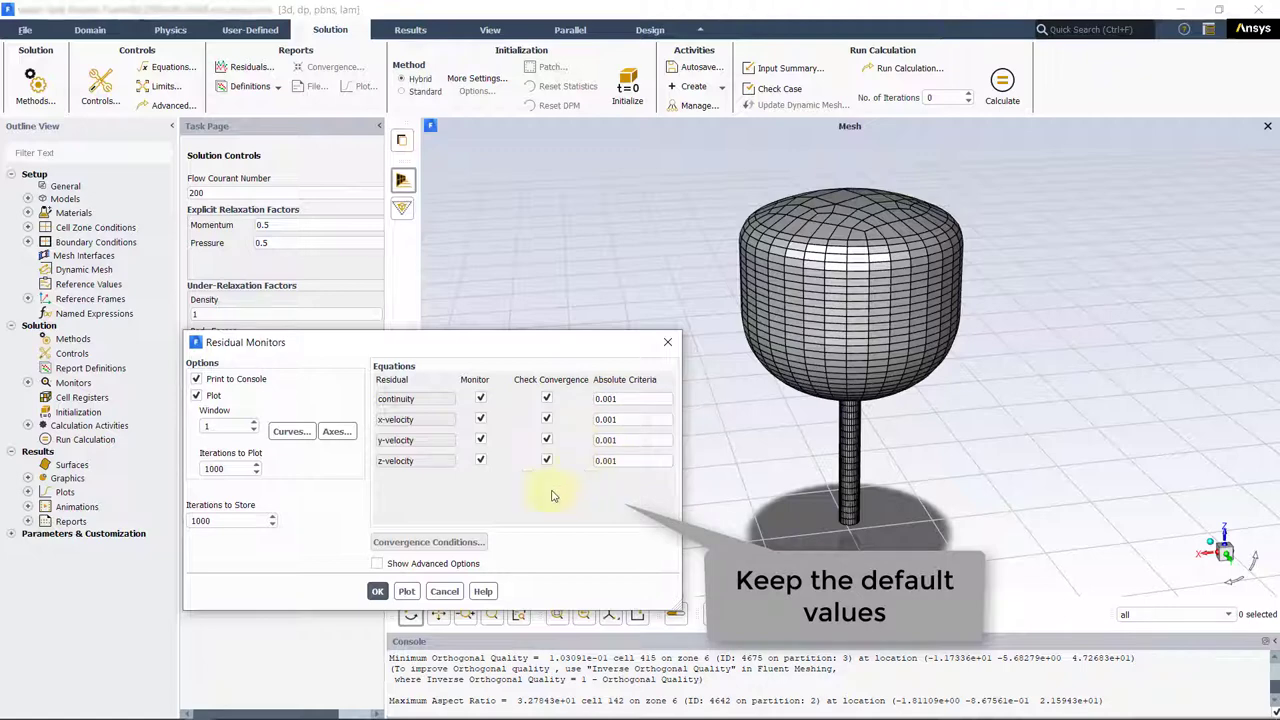
click(378, 592)
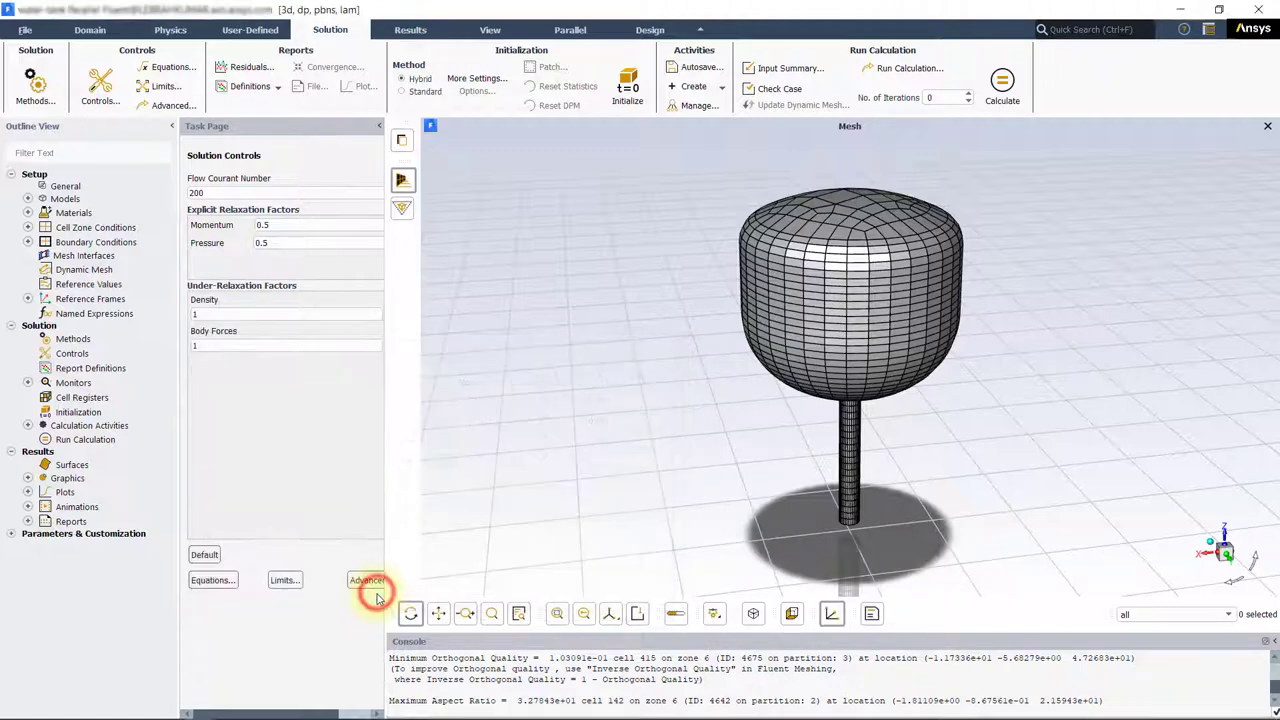
Start a new area-weighted average surface report of static pressure and name it report-1.
click(272, 86)
mouse_move(246, 126)
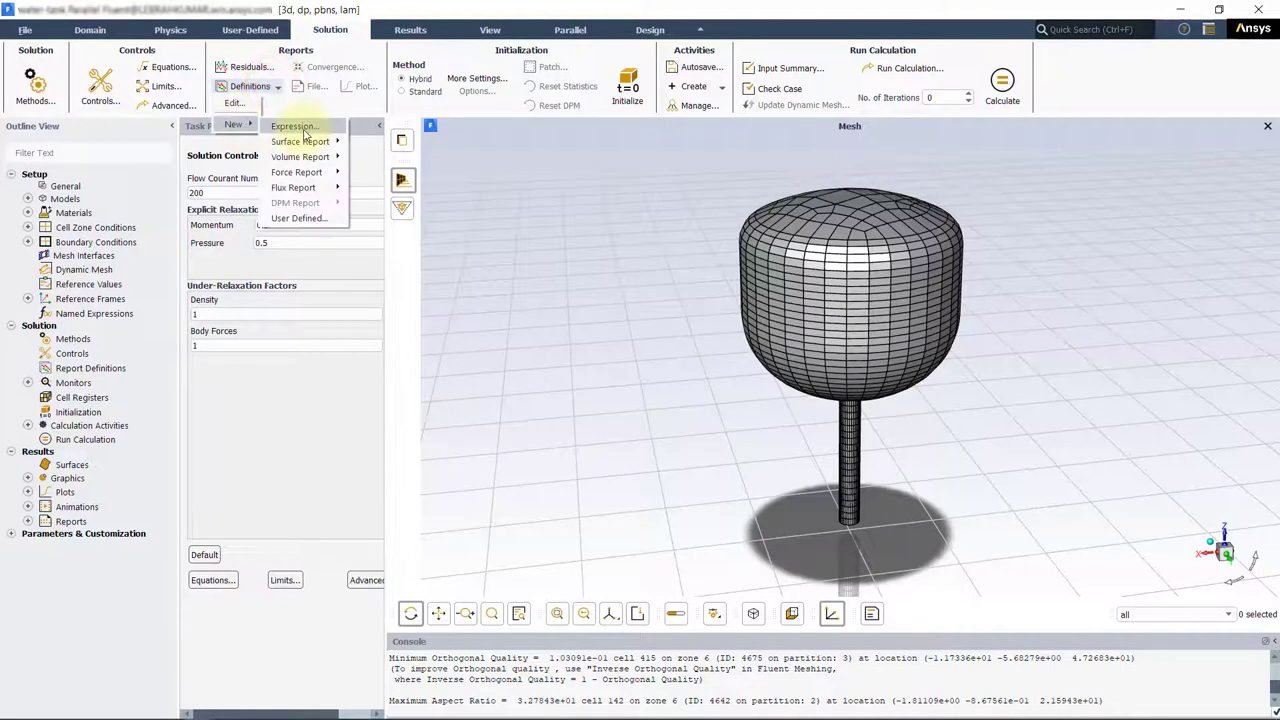
mouse_move(326, 145)
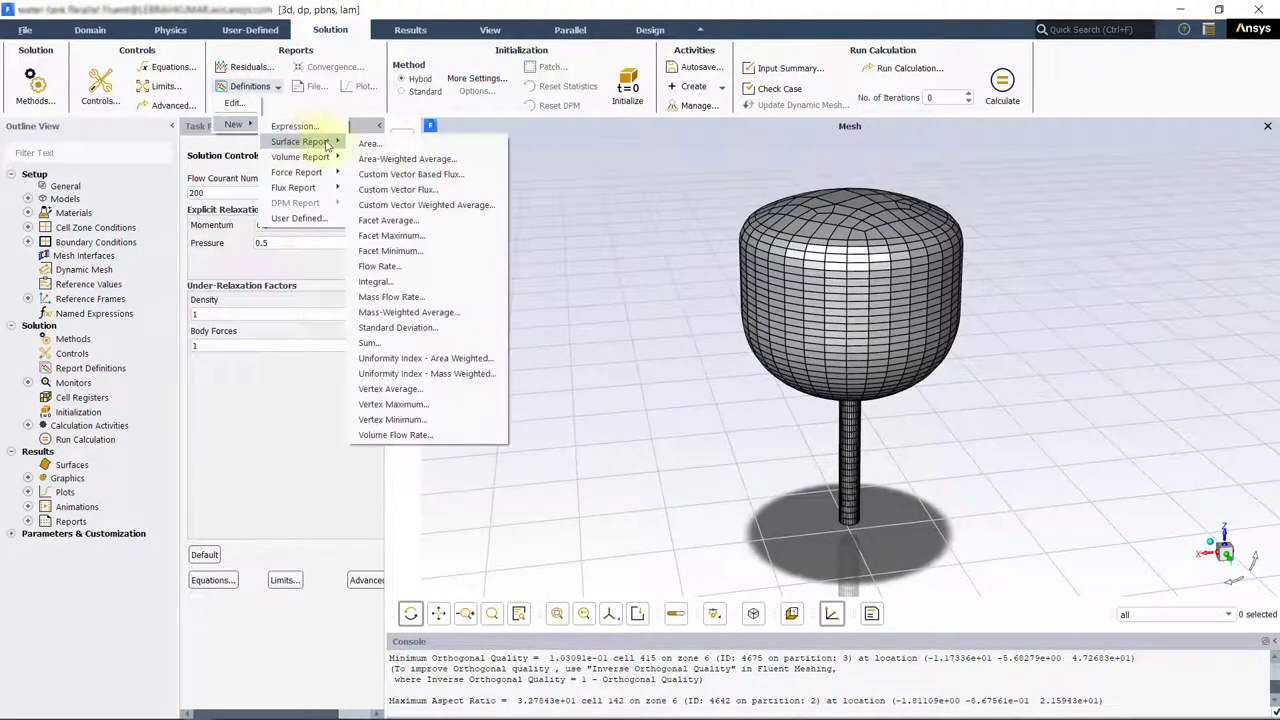
click(405, 160)
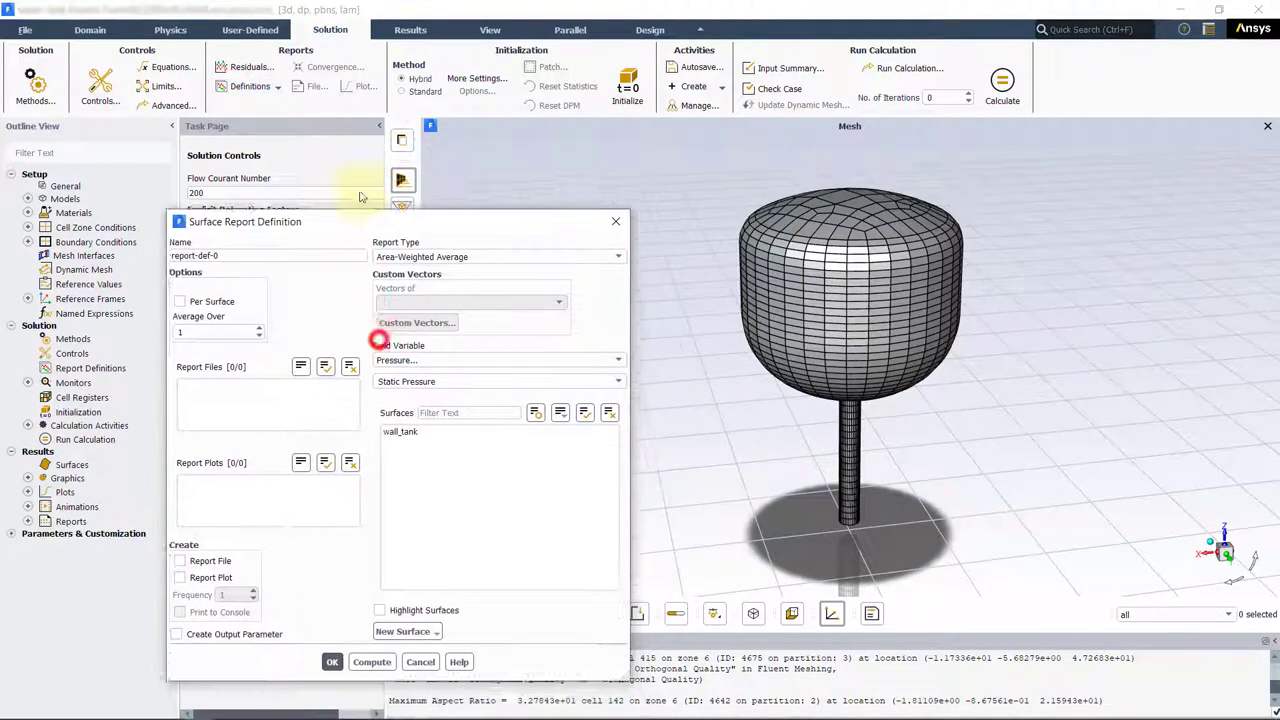
drag(362, 222, 351, 127)
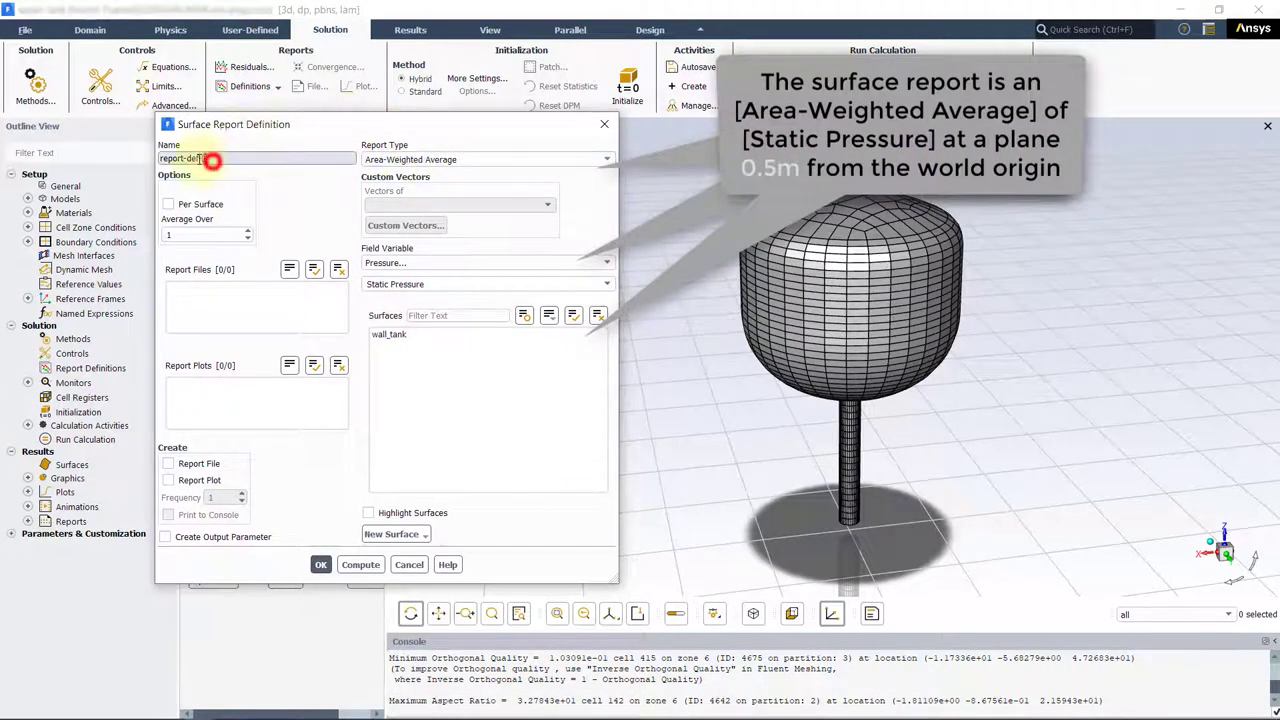
drag(212, 160, 190, 162)
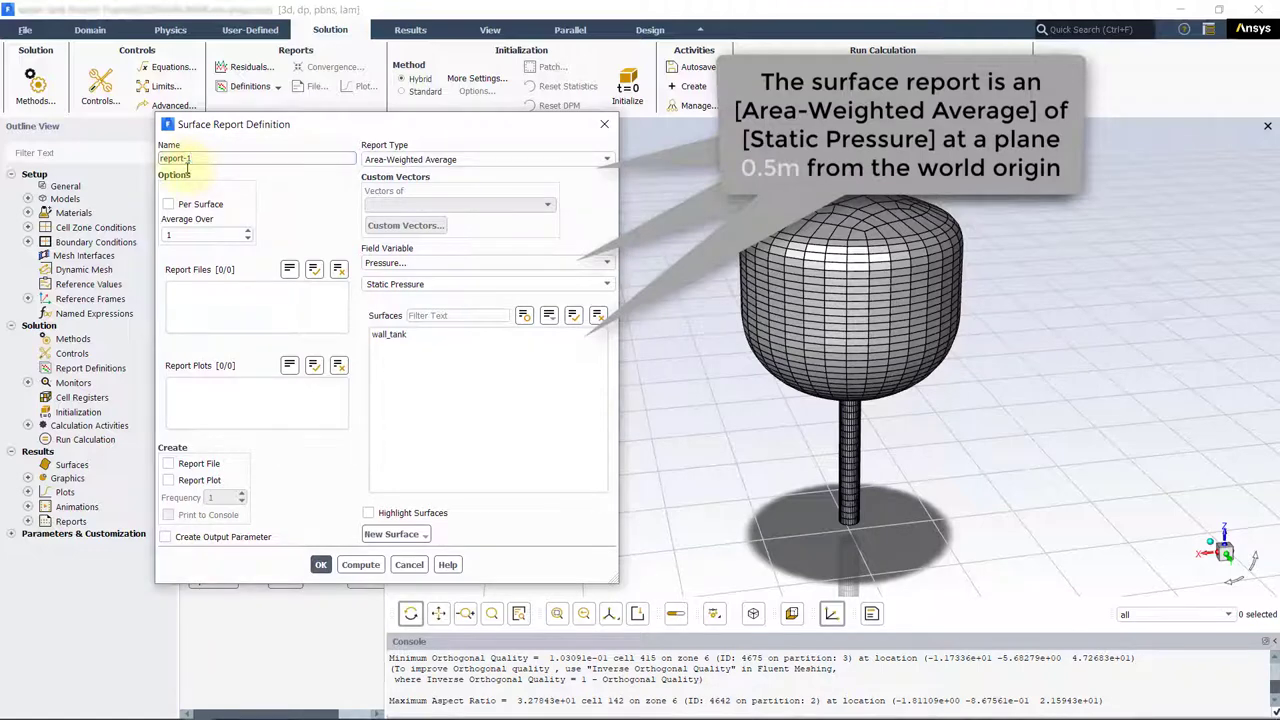
Create an XY plane surface named plane-1 at Z = 0.5 m for the surface report.
click(419, 536)
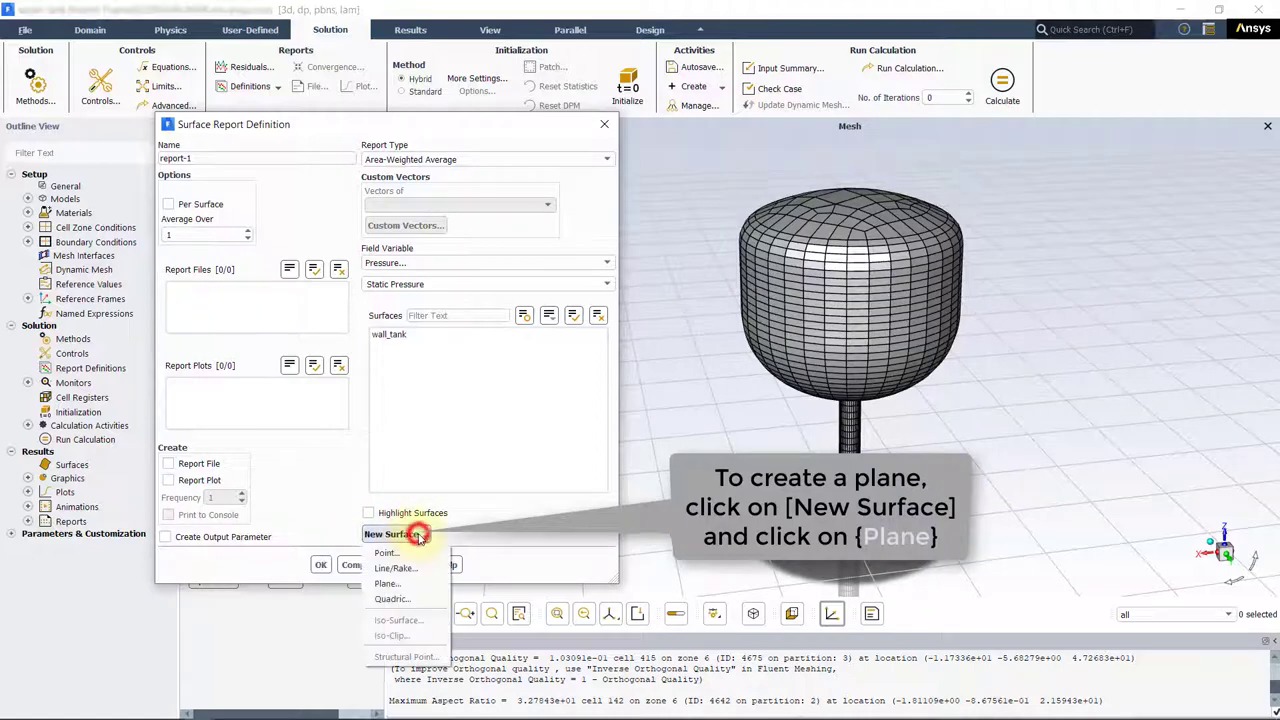
click(401, 585)
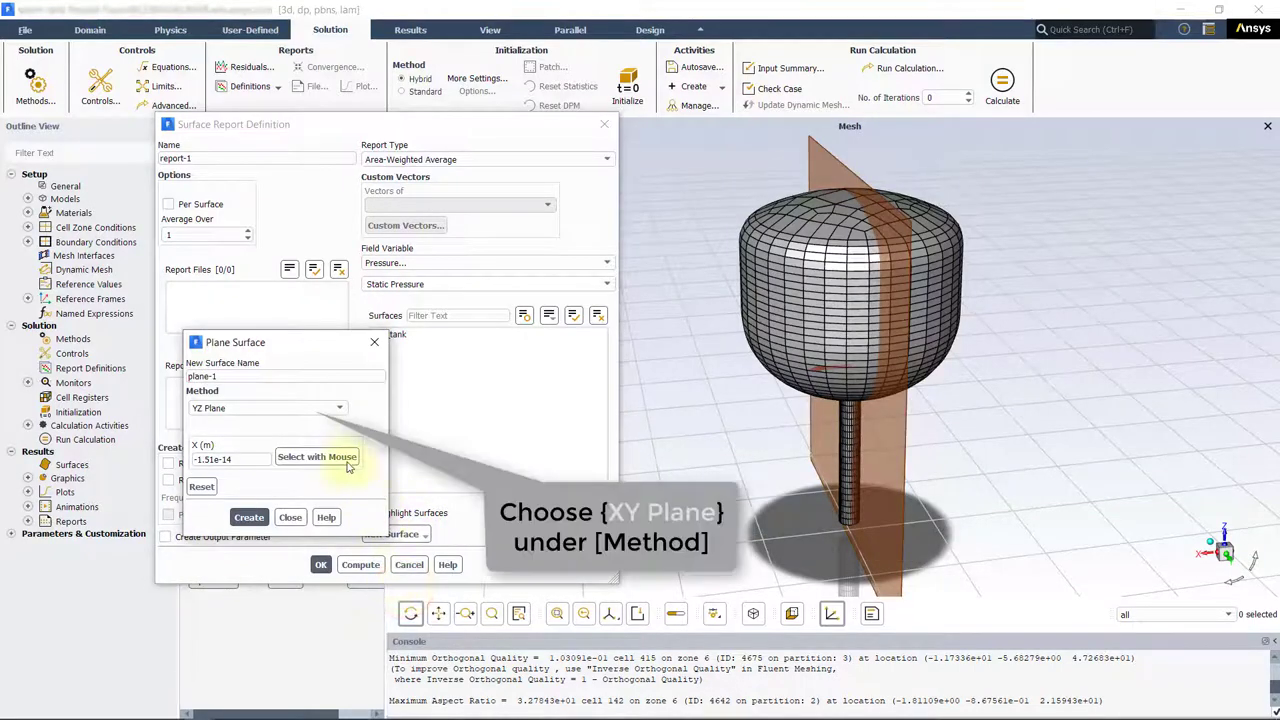
click(341, 410)
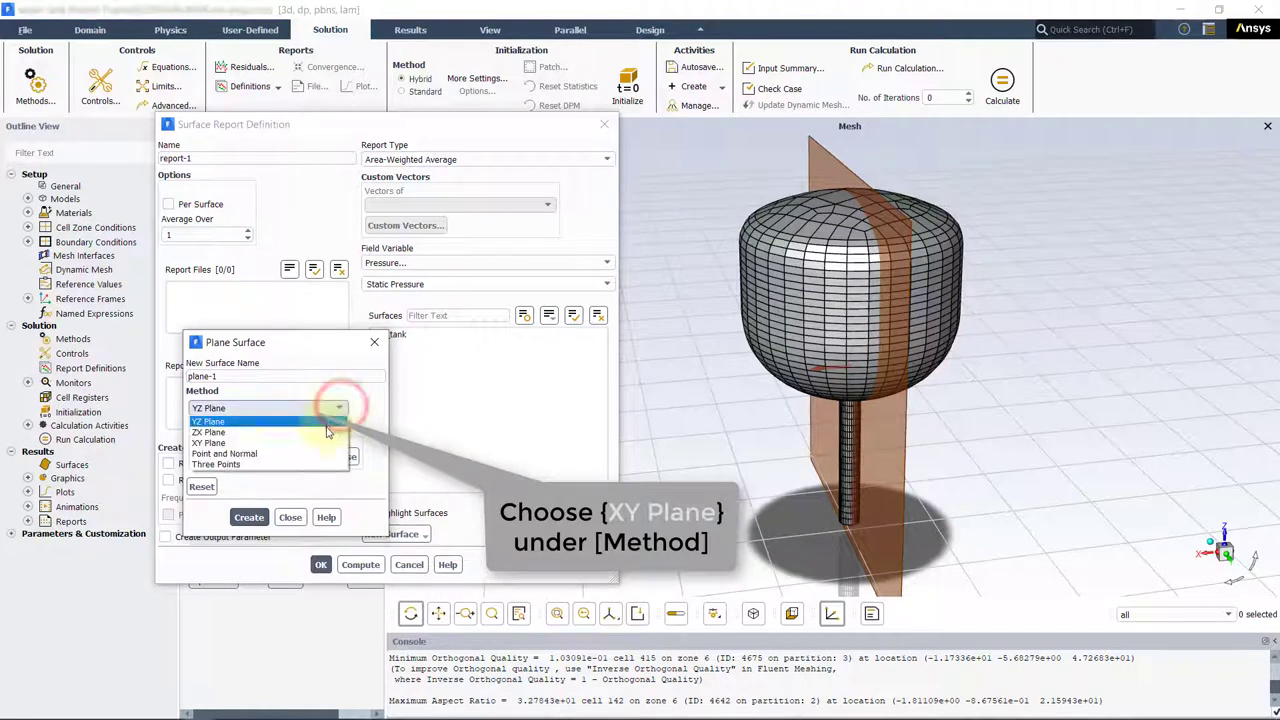
click(313, 443)
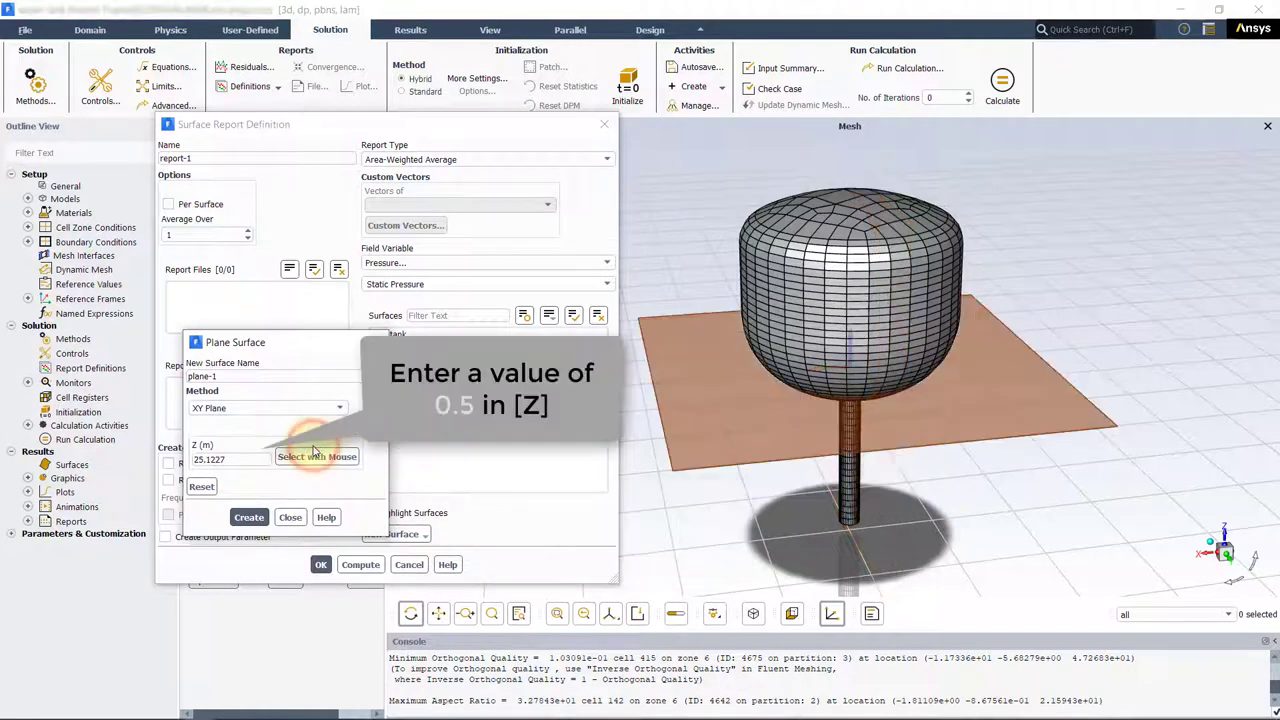
drag(234, 458, 178, 456)
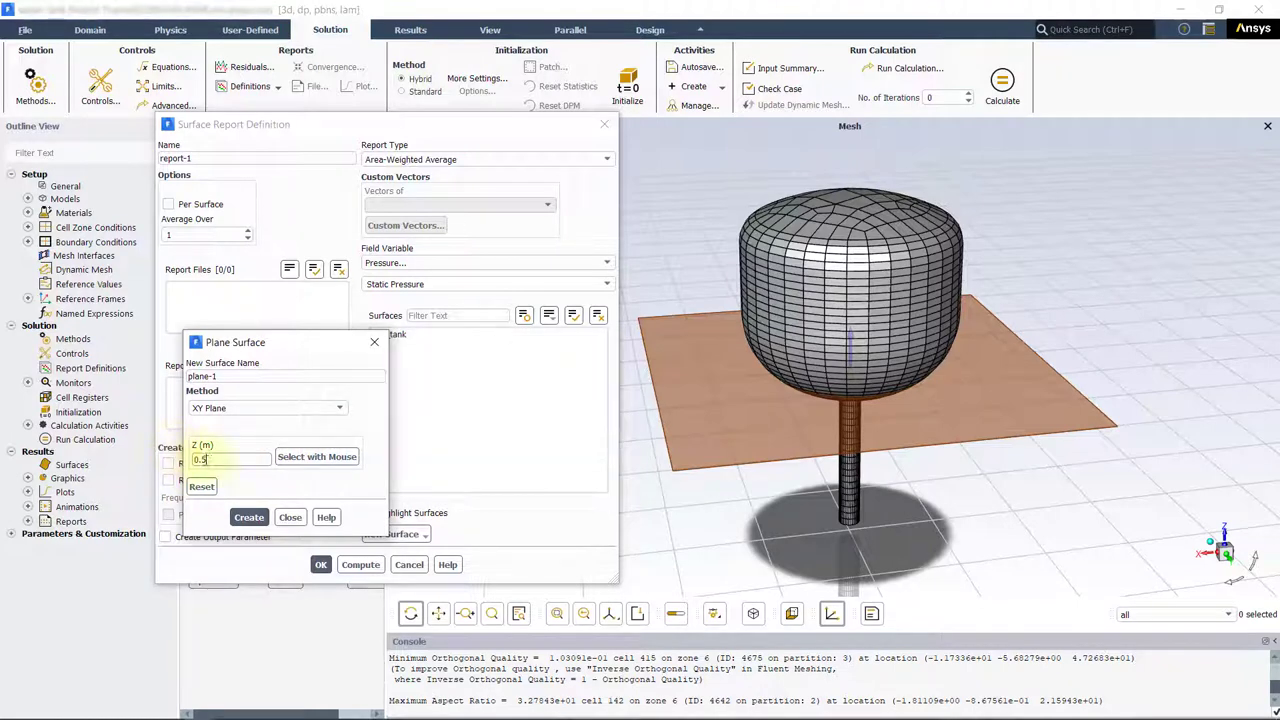
click(248, 517)
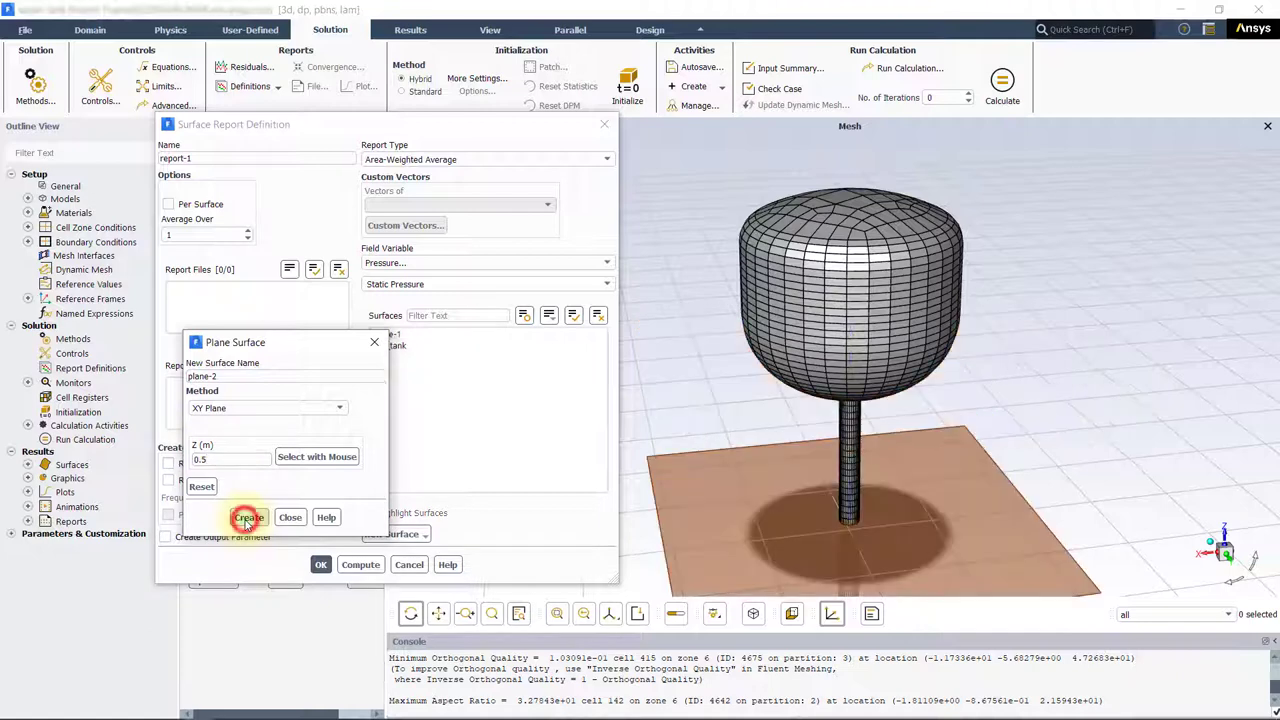
click(290, 517)
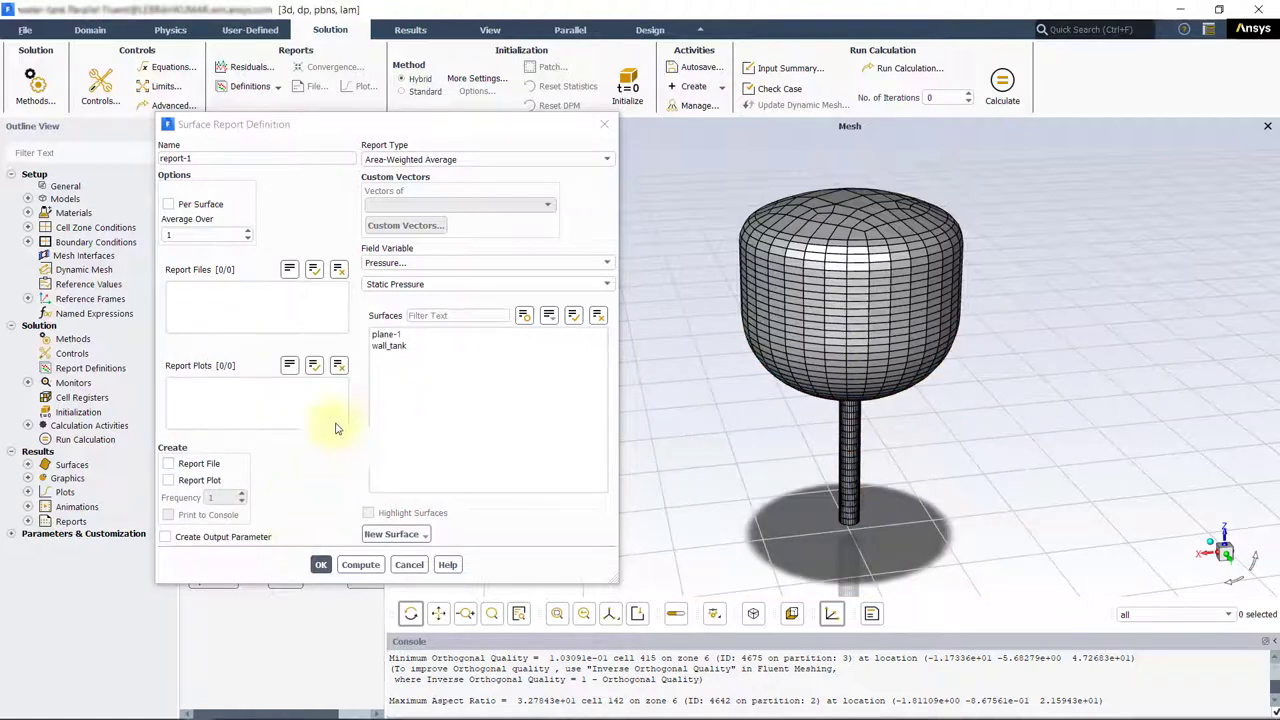
Assign plane-1 as the report's surface, enable Report Plot and Print to Console, and save the report definition.
click(399, 335)
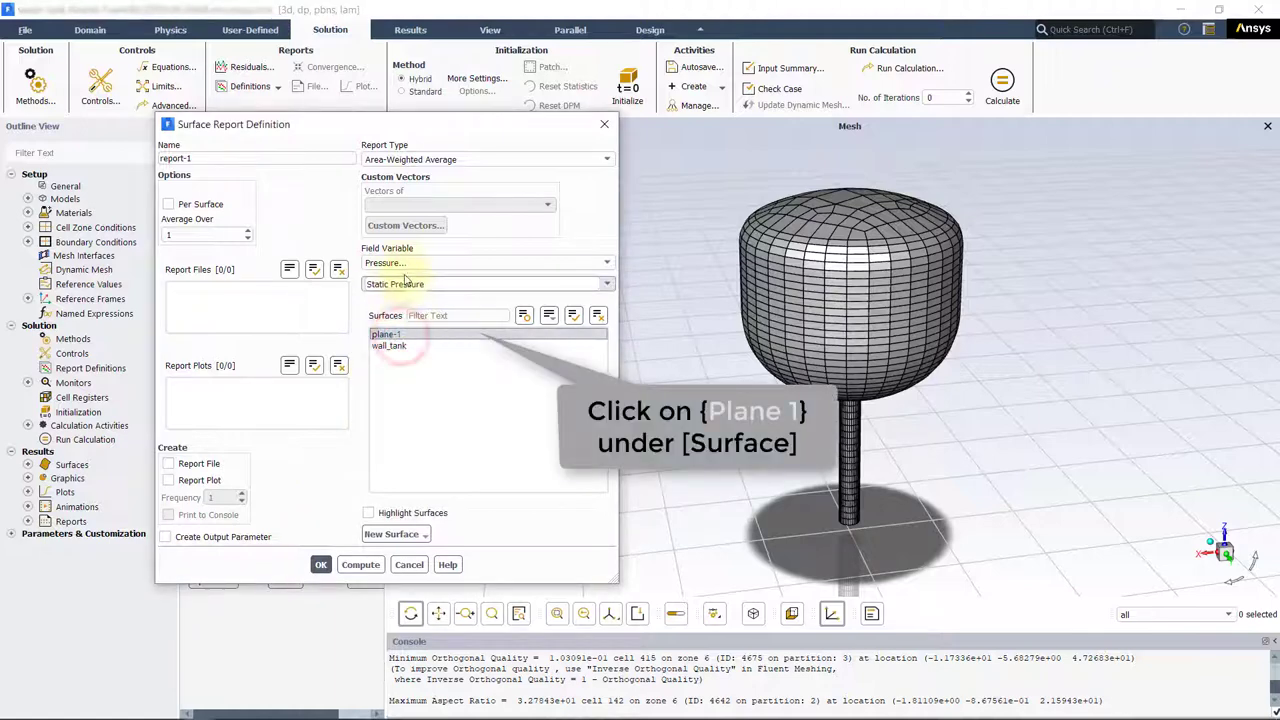
click(177, 482)
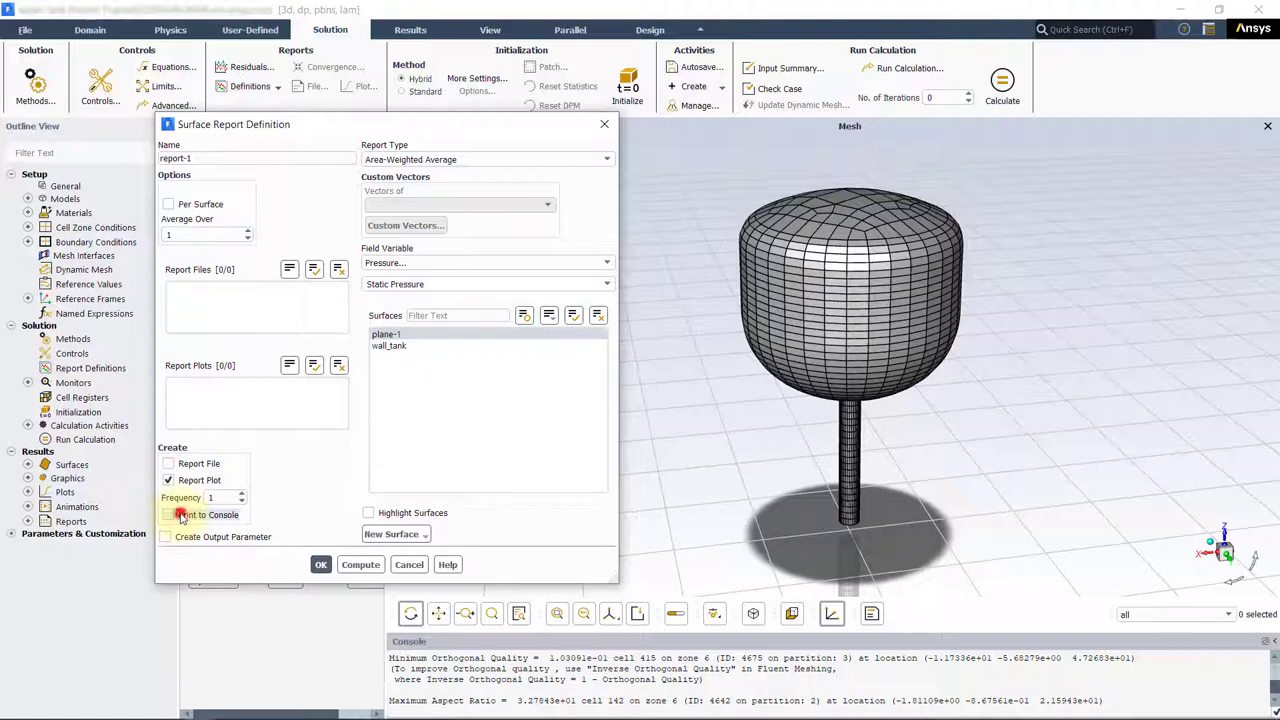
click(181, 517)
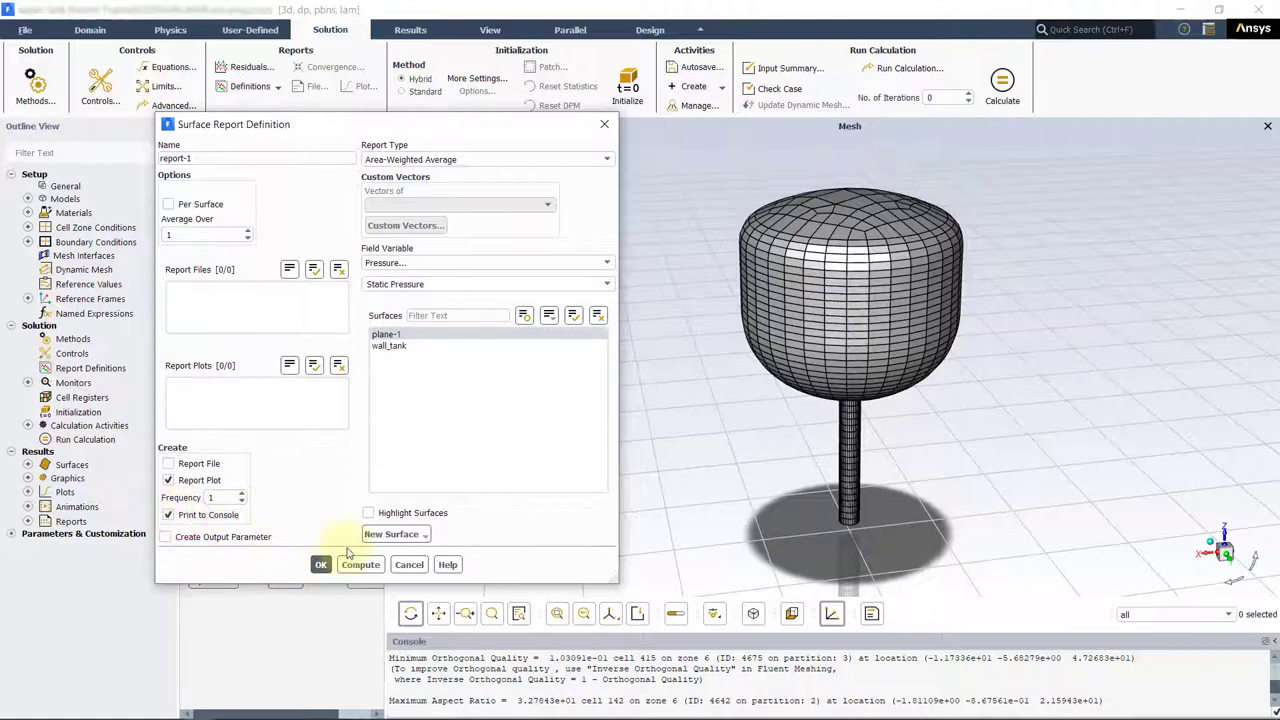
click(320, 565)
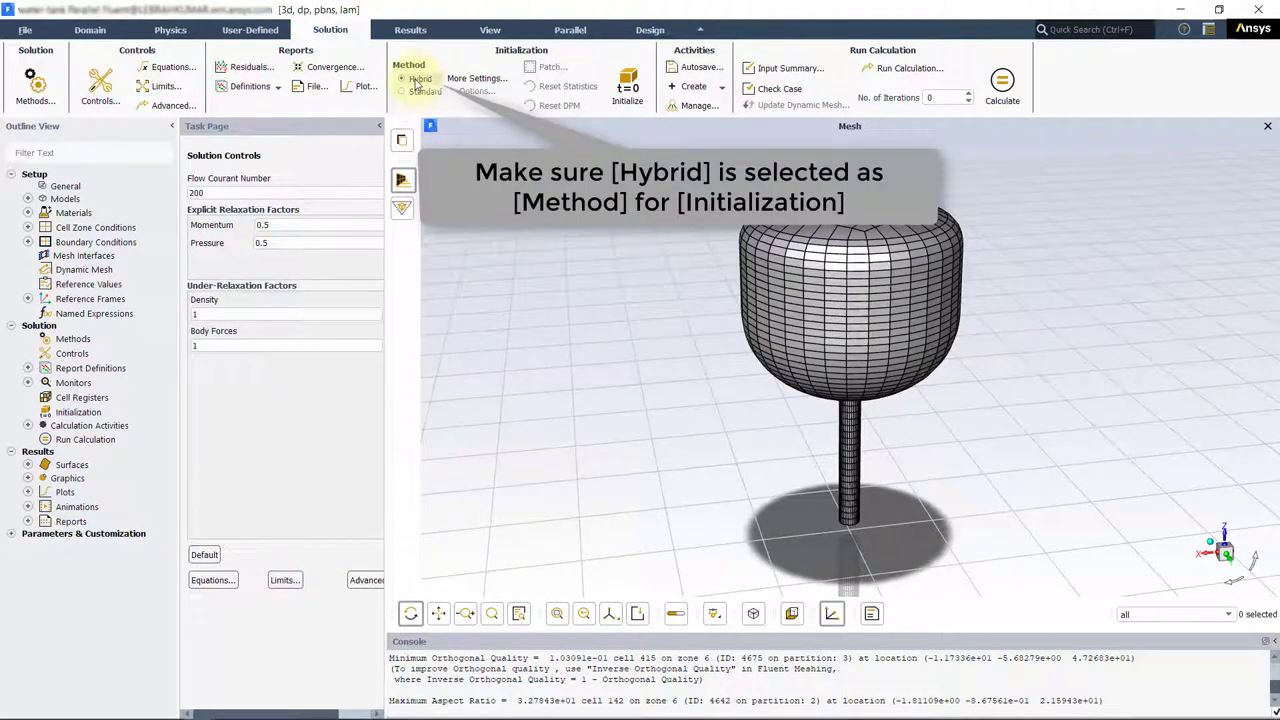
Initialize the solution with the Hybrid method and run the case check.
click(617, 87)
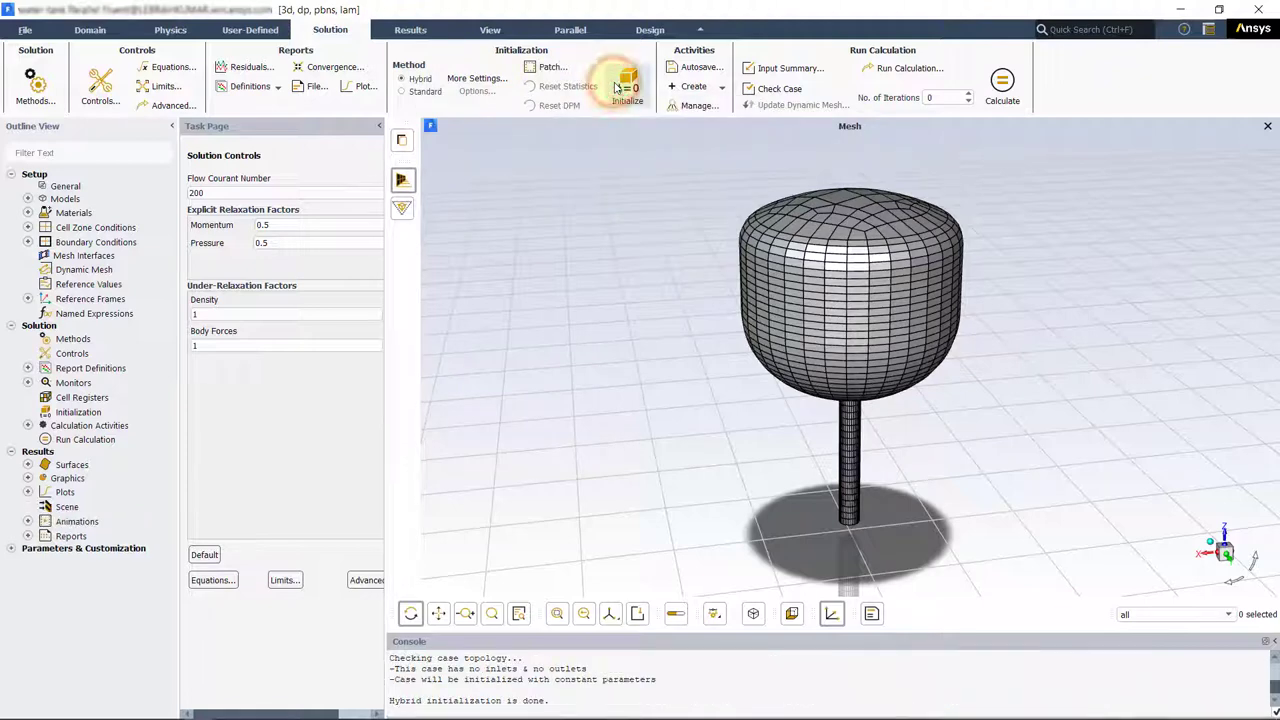
click(762, 90)
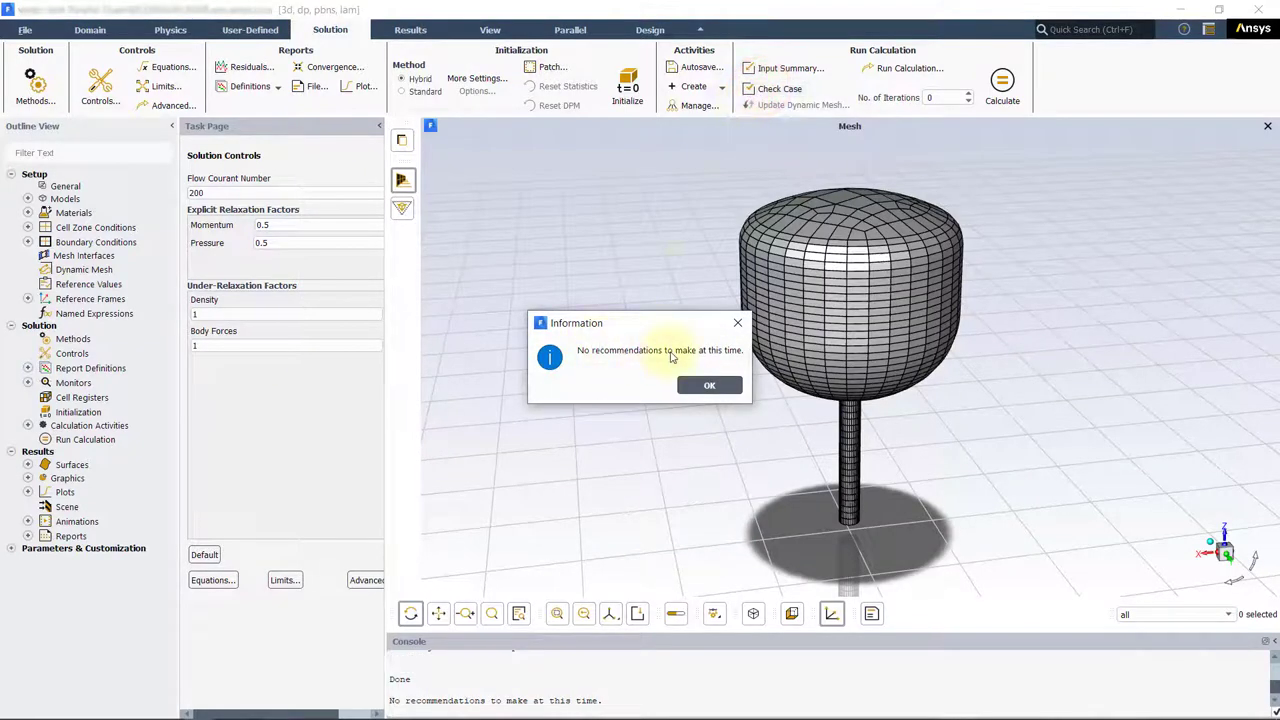
click(697, 384)
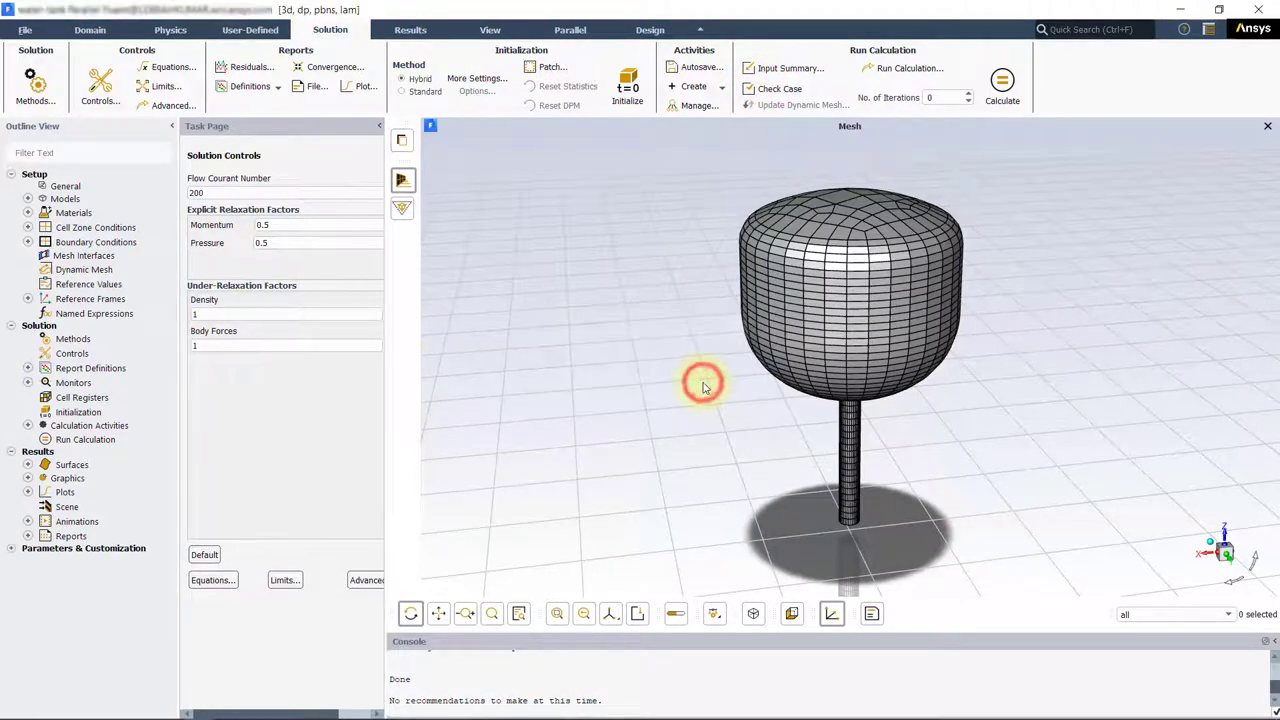
Write the case file to the Water_Tank folder as water-tank_init.cas.h5.
click(27, 32)
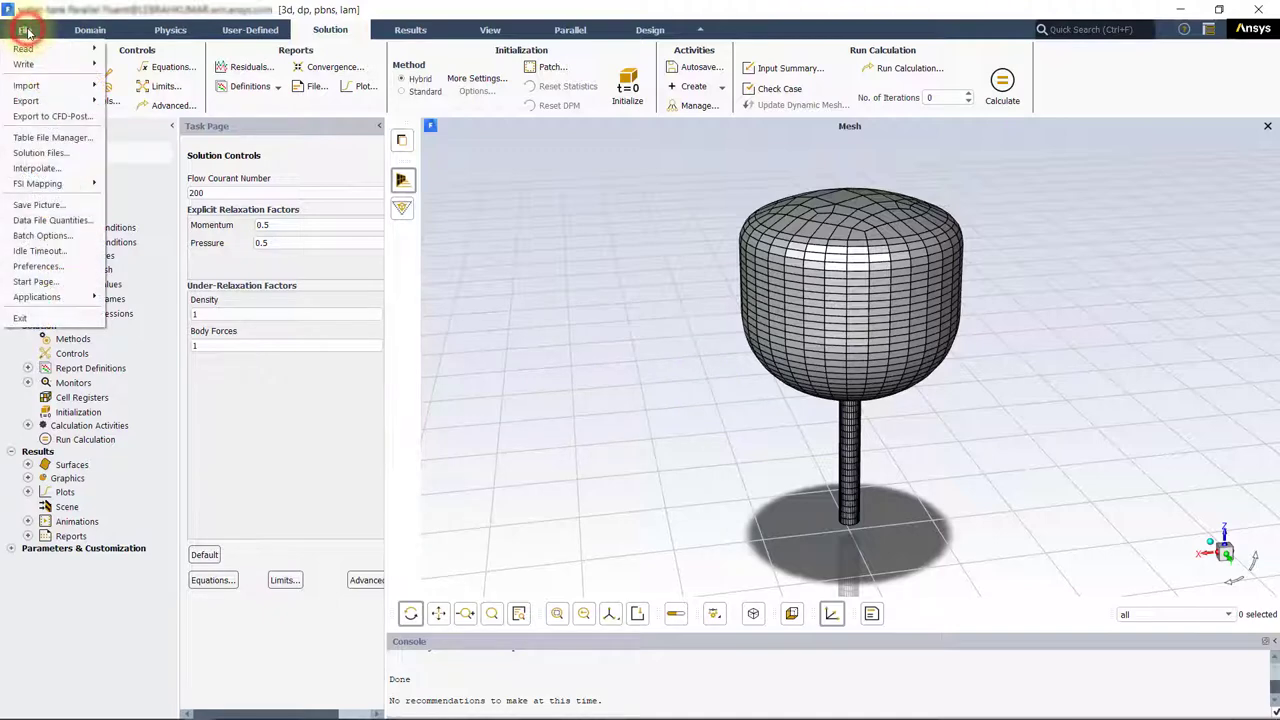
mouse_move(45, 68)
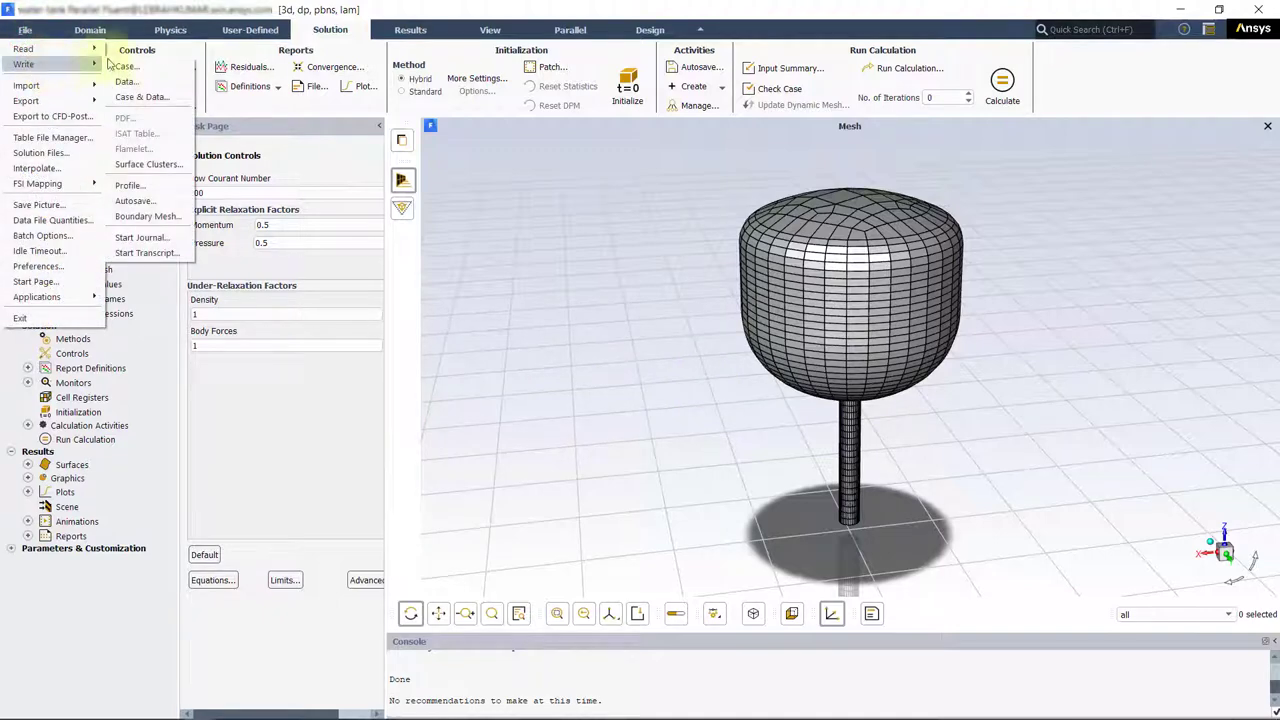
click(126, 66)
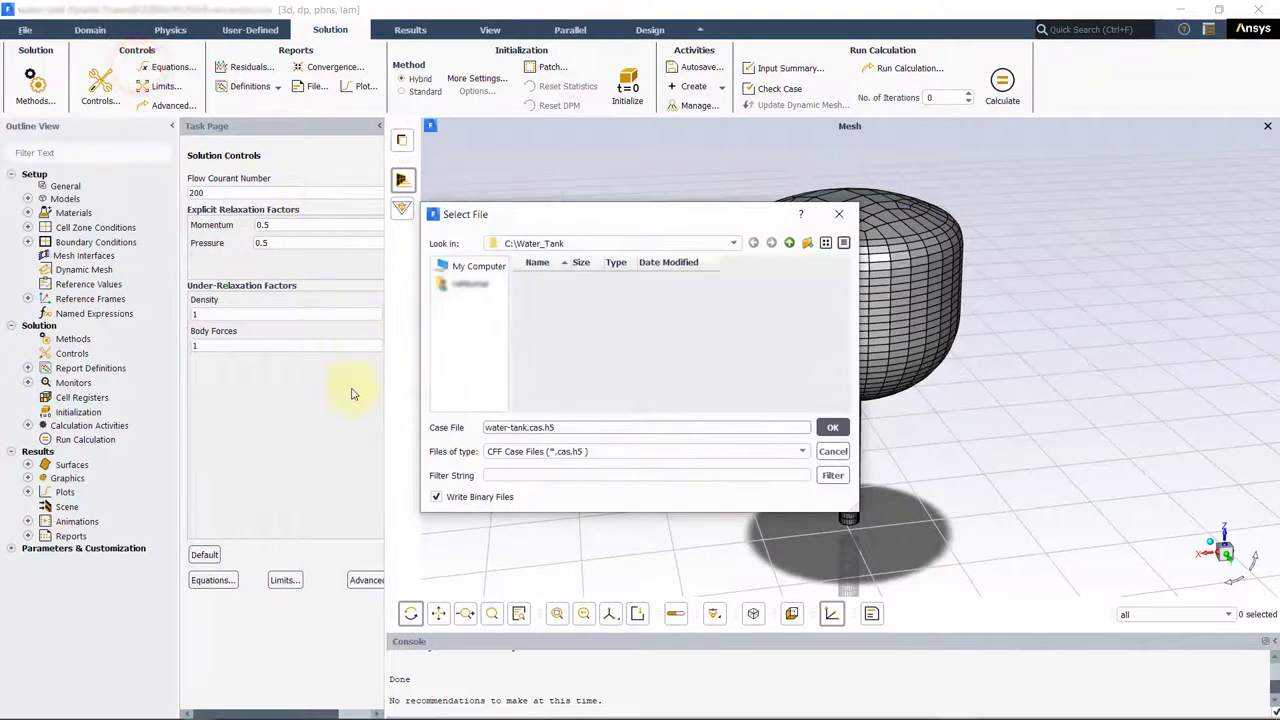
click(526, 427)
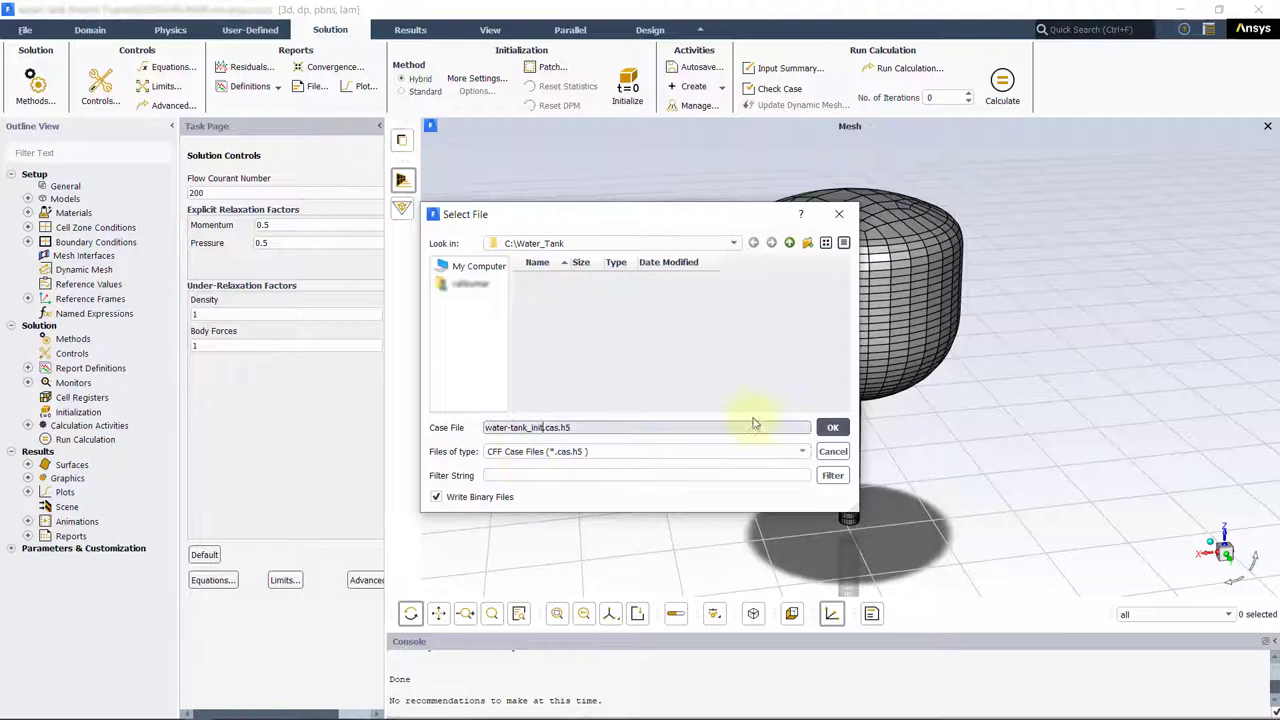
click(838, 430)
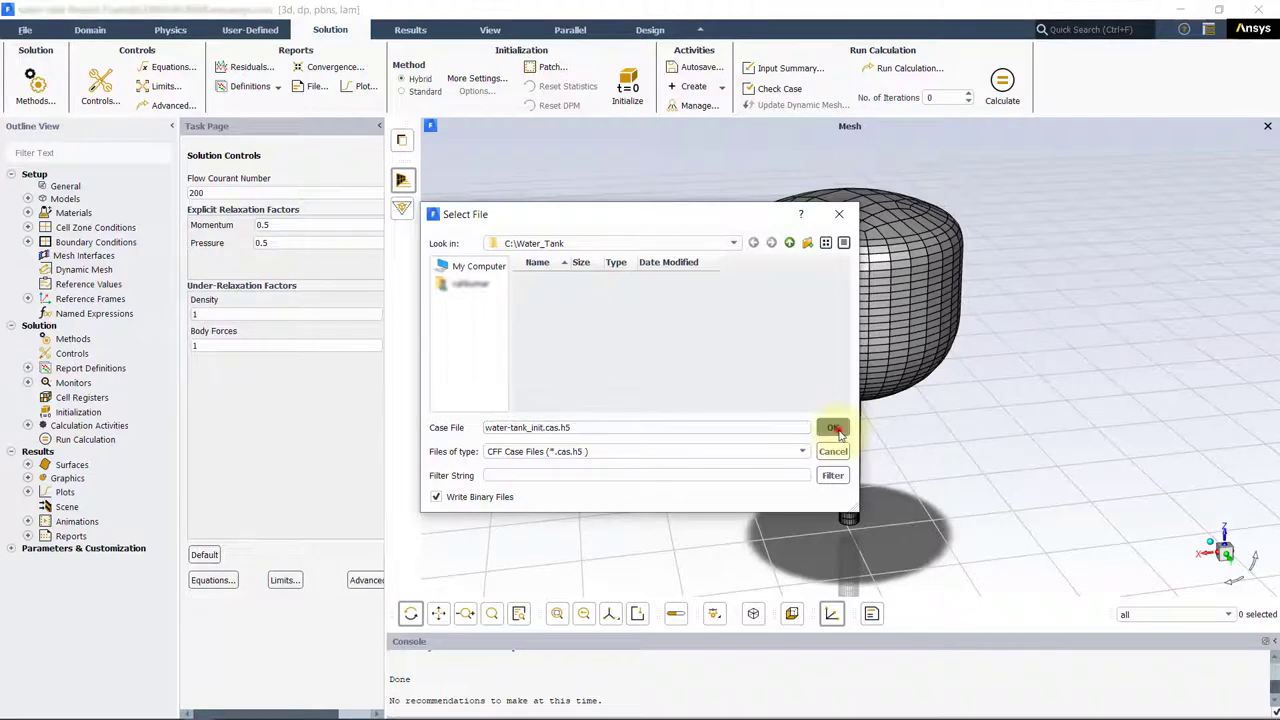
Run the calculation for 500 iterations and review the scaled residuals and the report-1 plot.
double_click(932, 97)
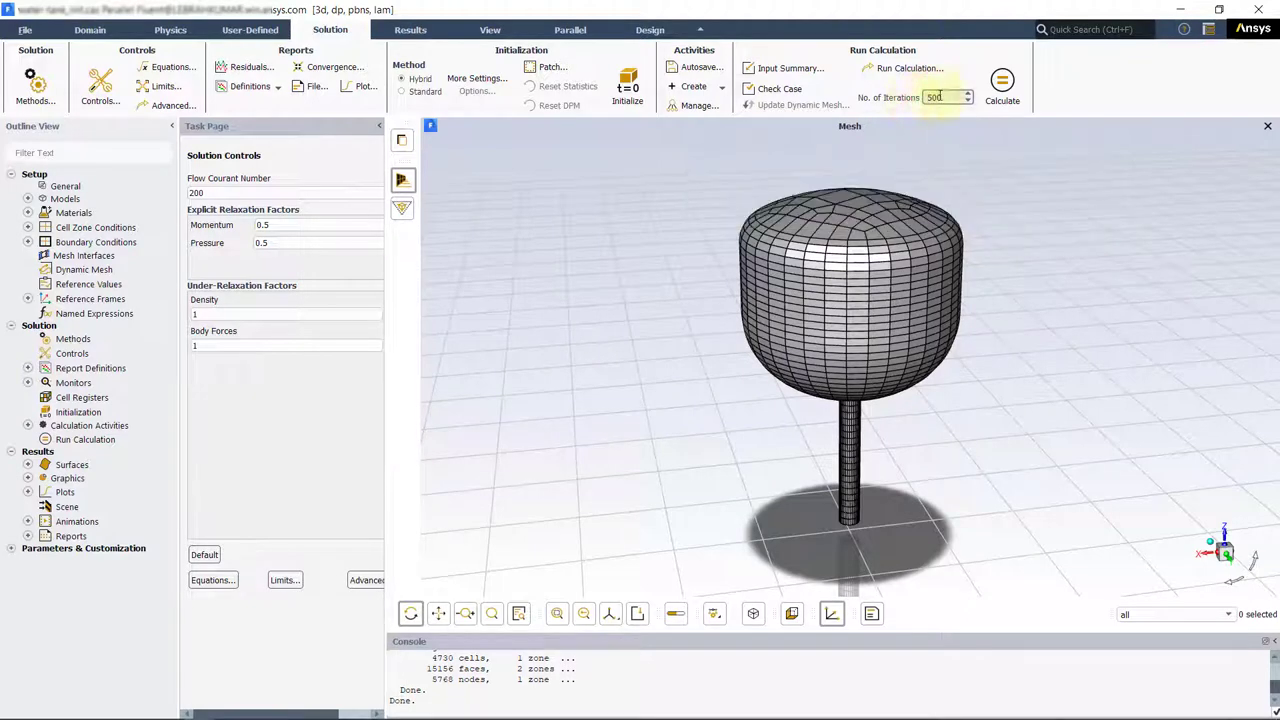
click(1002, 82)
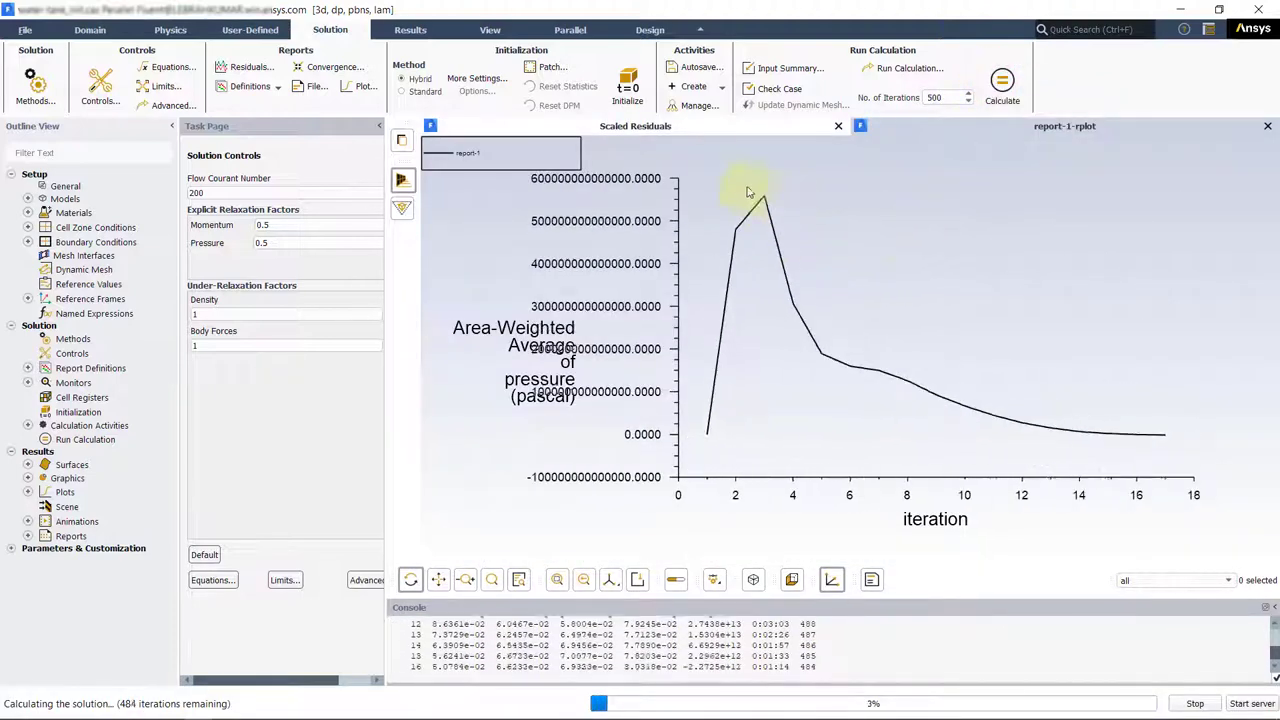
click(718, 125)
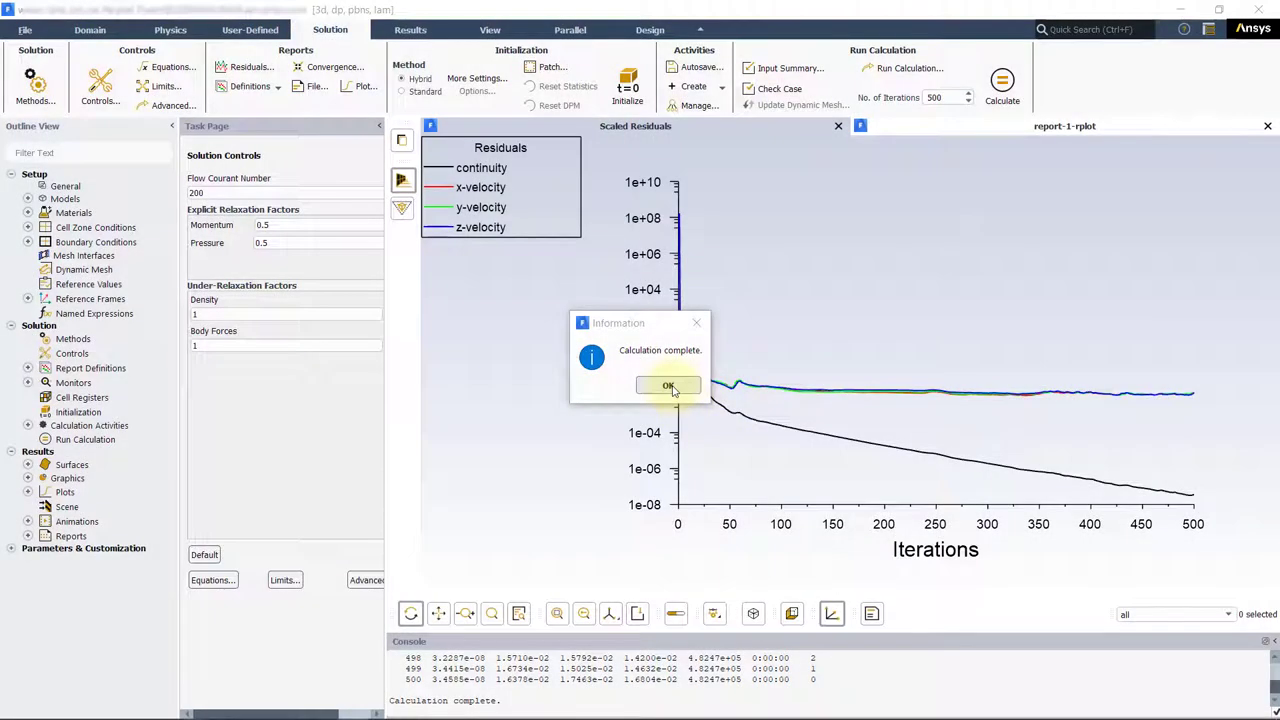
click(668, 386)
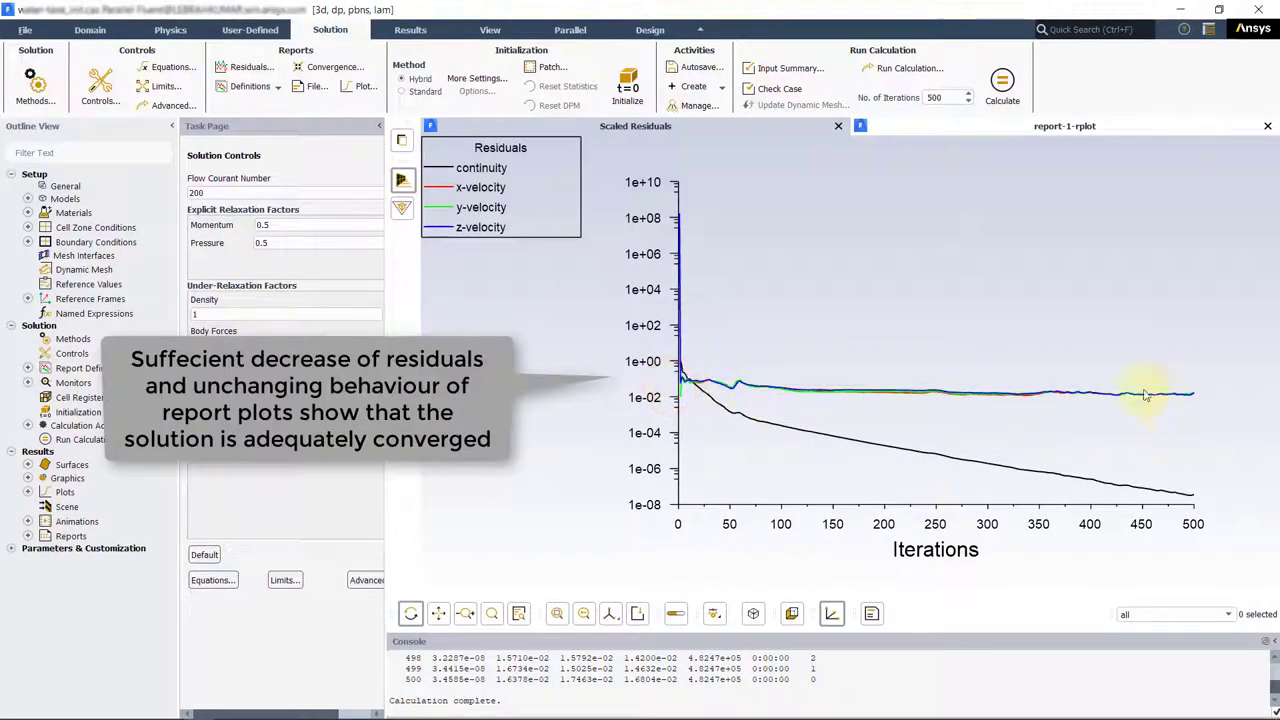
click(1064, 130)
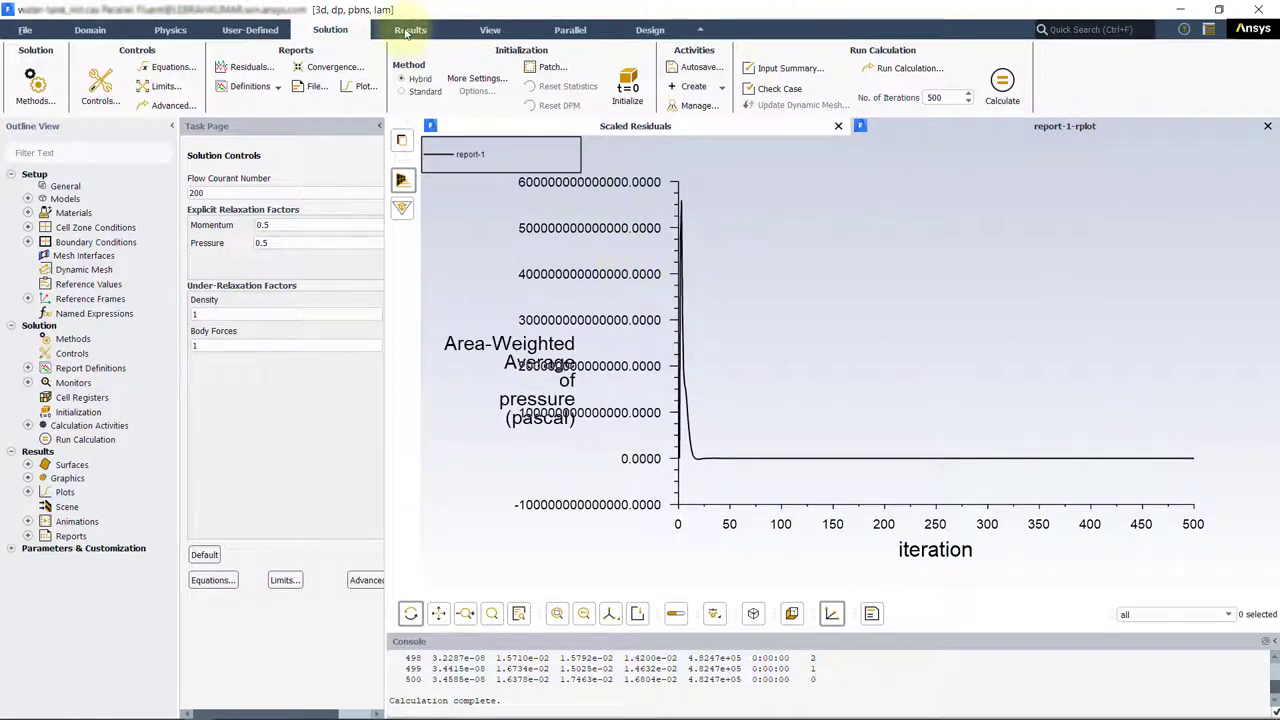
Create and display a filled static pressure contour named contour-1 on the plane-1 and wall_tank surfaces.
click(407, 31)
click(138, 88)
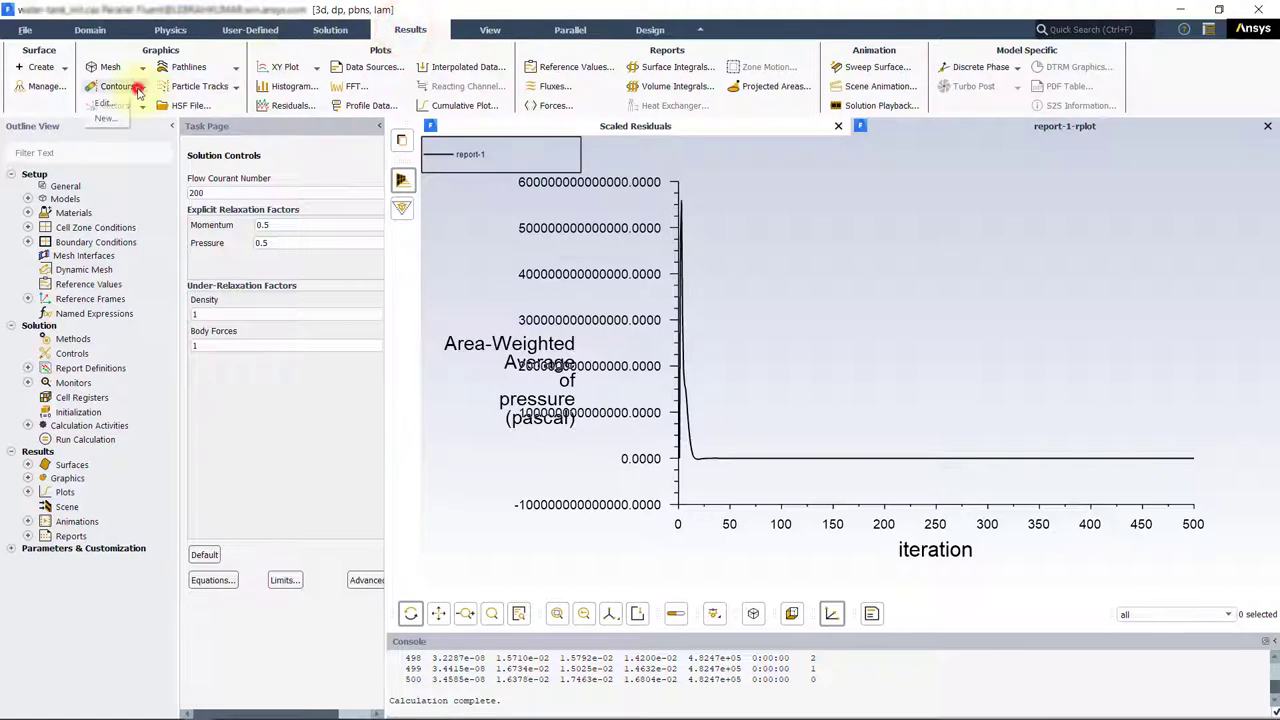
click(105, 118)
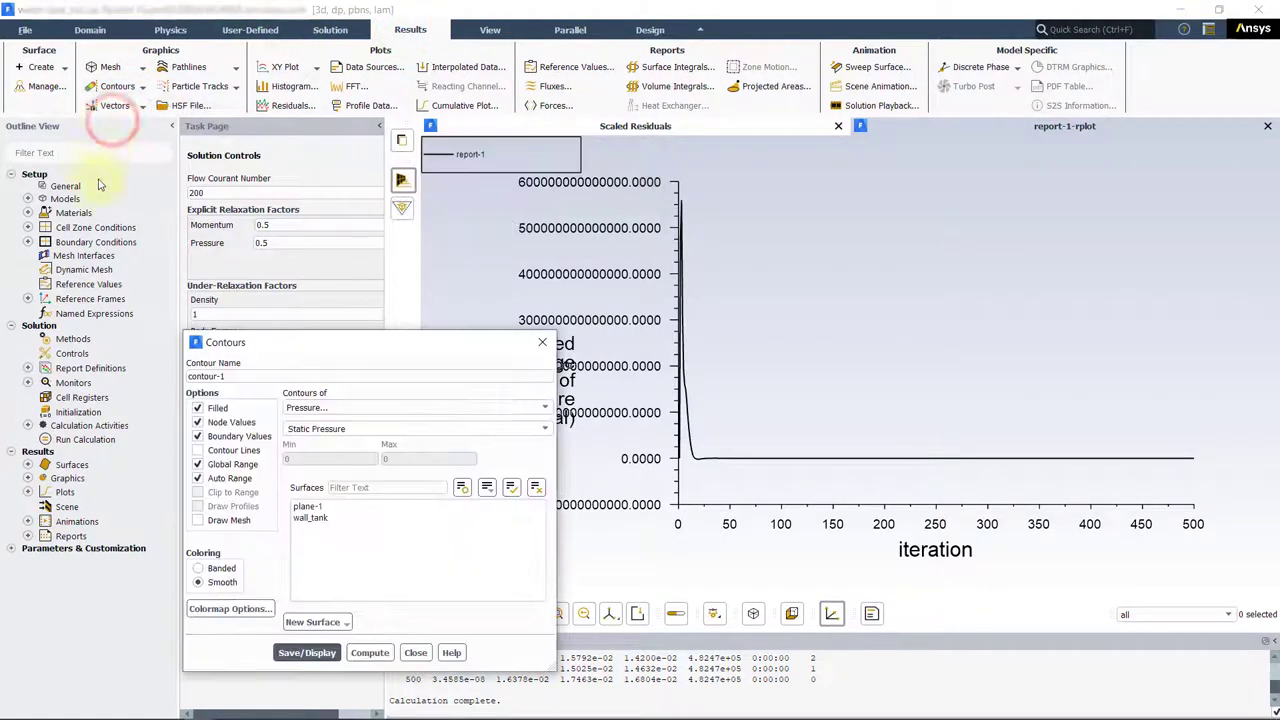
drag(277, 346, 186, 251)
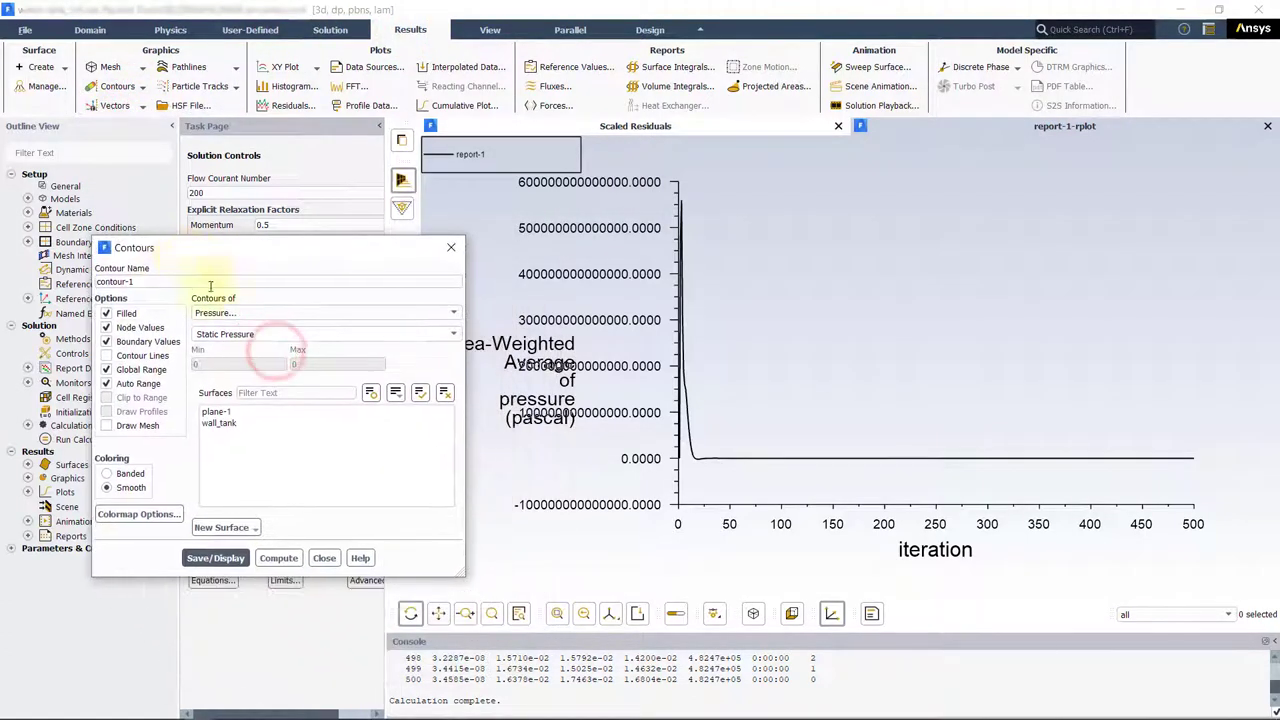
click(214, 558)
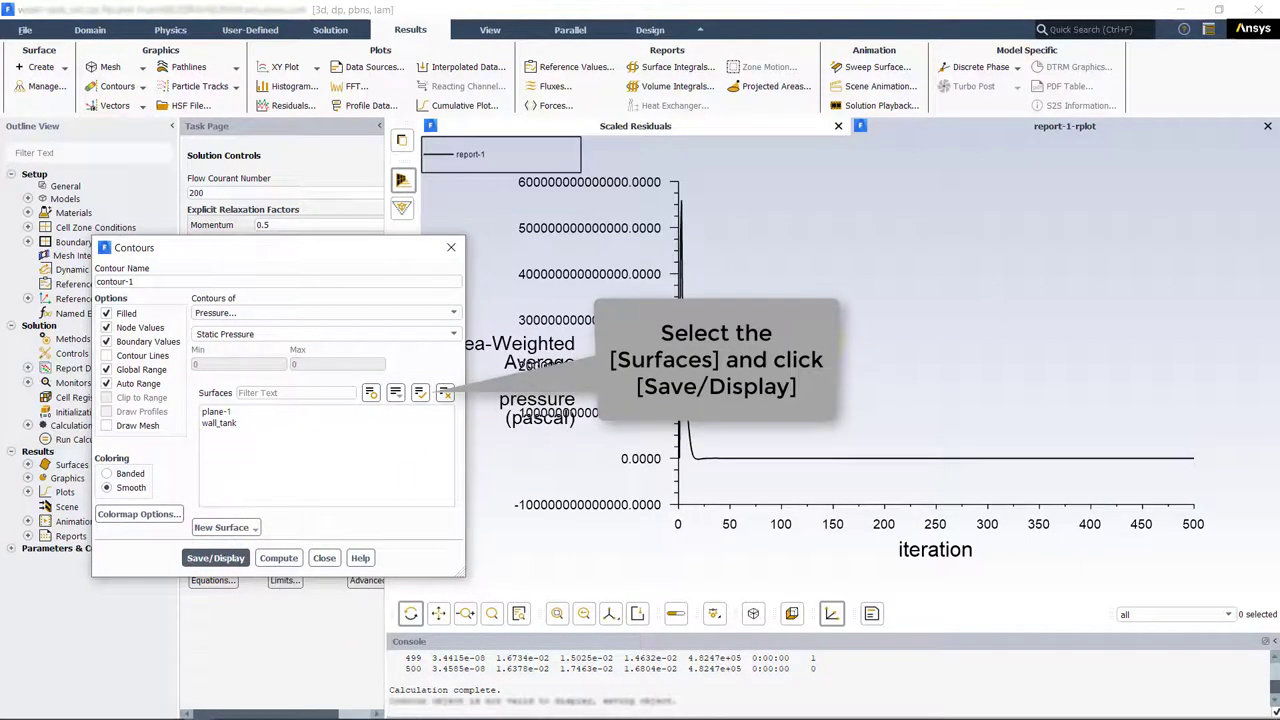
click(420, 392)
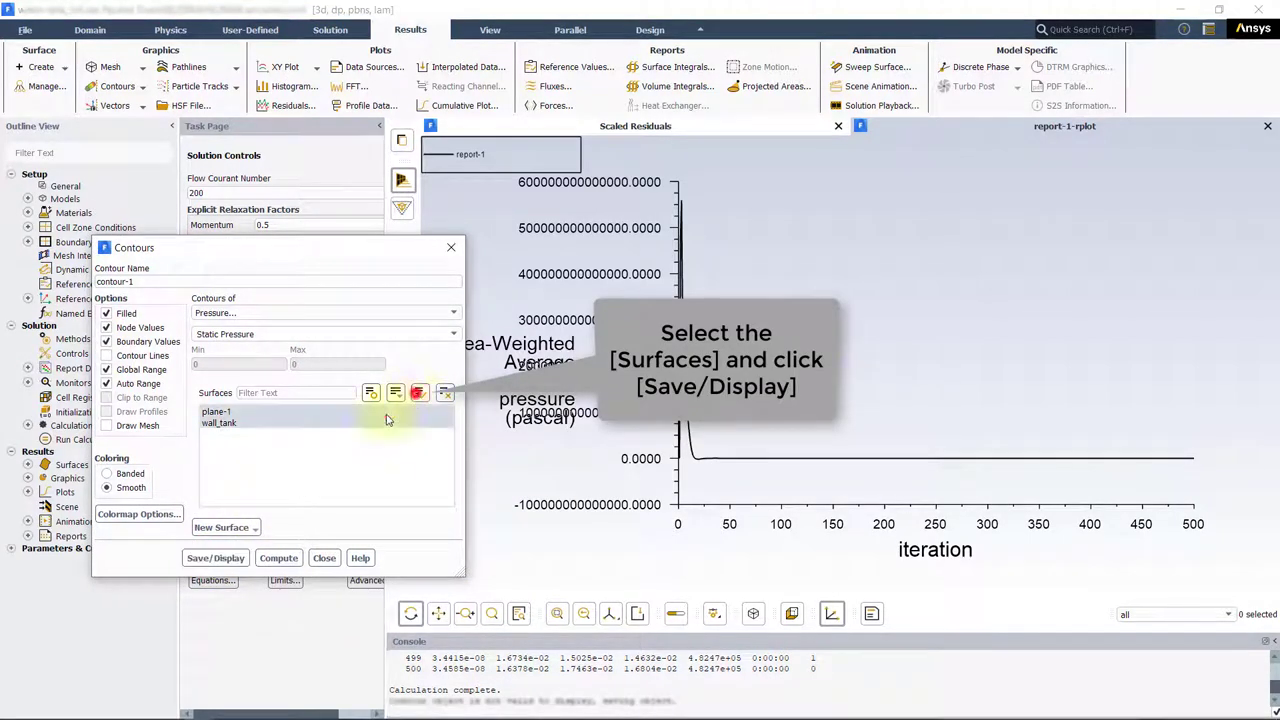
click(213, 558)
drag(786, 395, 832, 261)
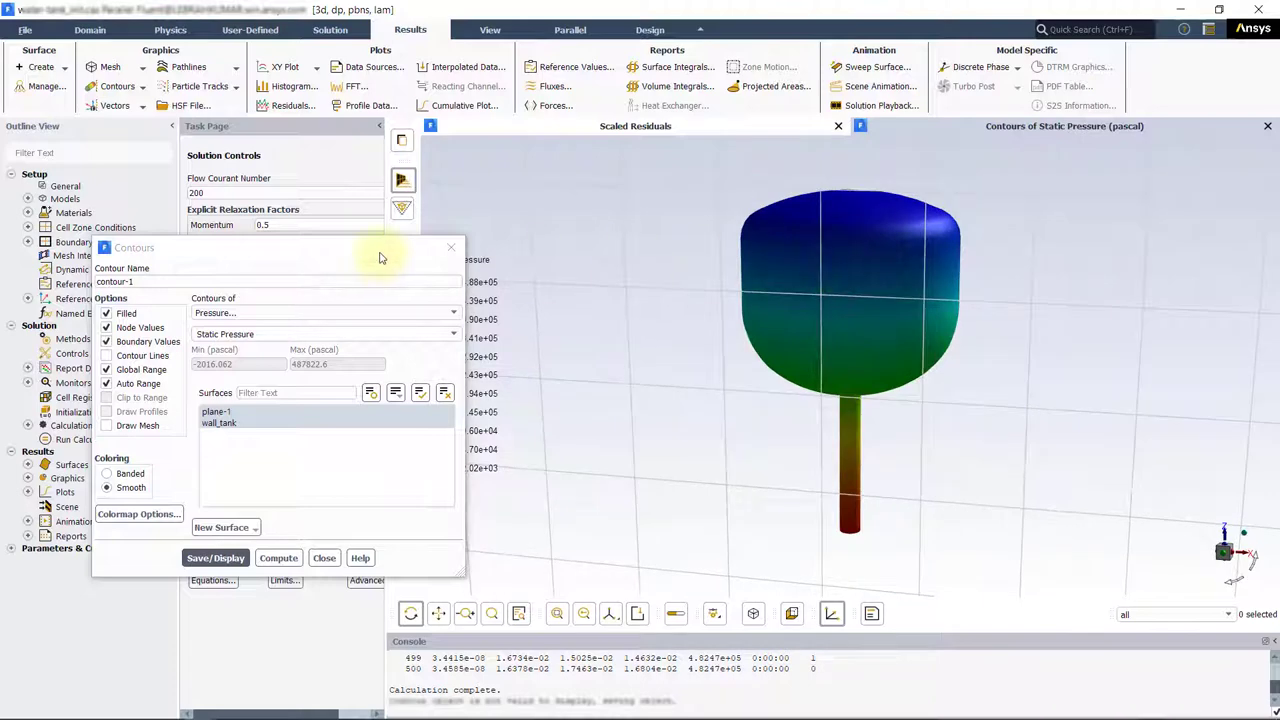
Set the number format of contour-1's colormap labels to float and redisplay the contour.
drag(379, 258, 333, 258)
click(87, 515)
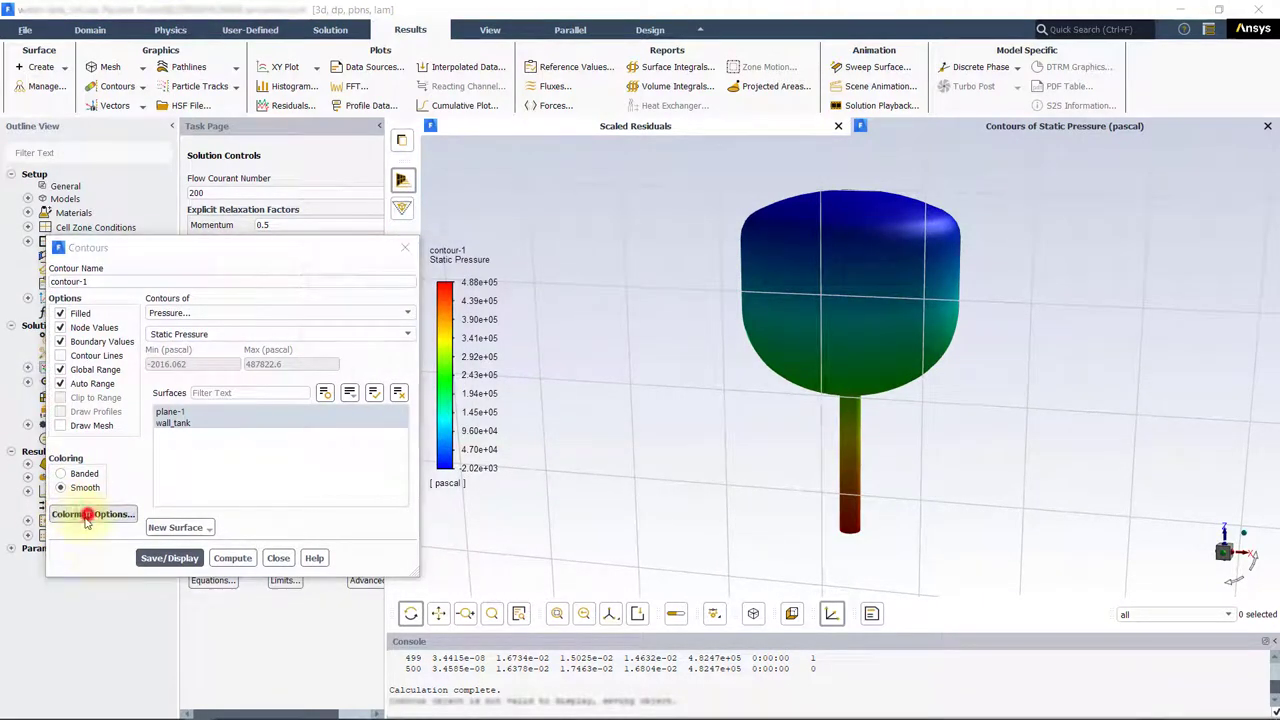
click(230, 502)
click(228, 530)
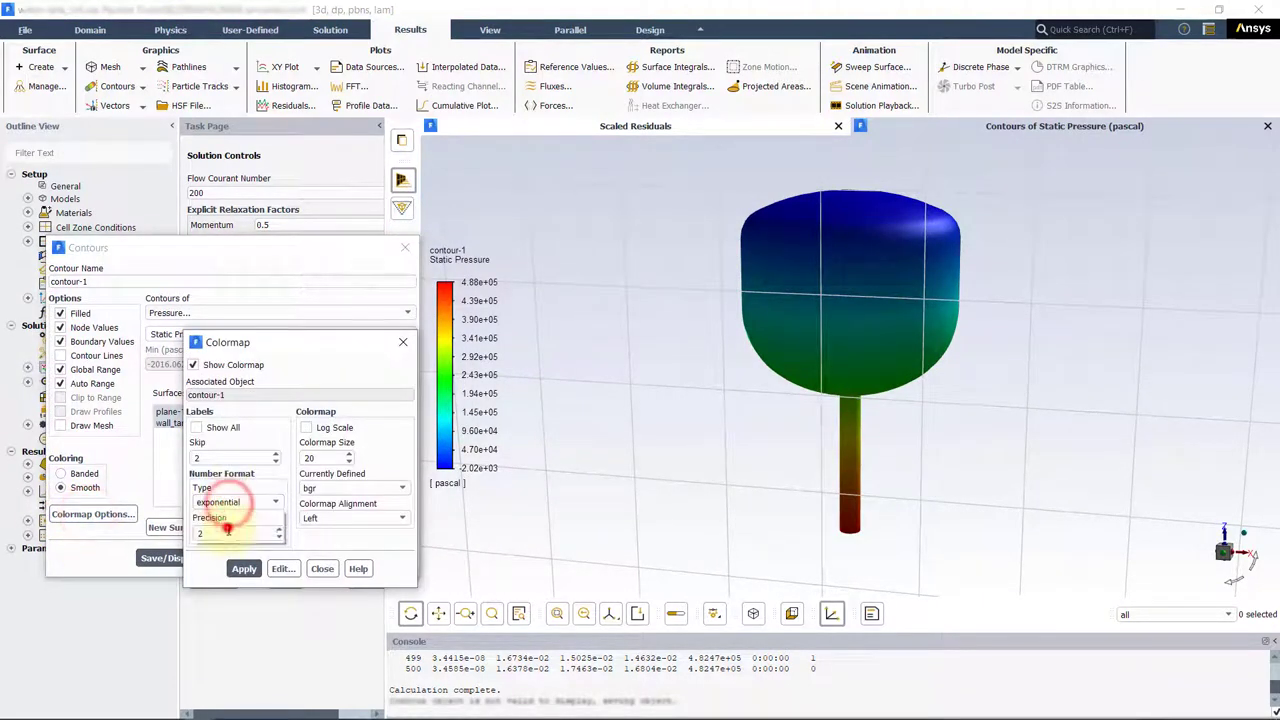
click(243, 568)
click(322, 568)
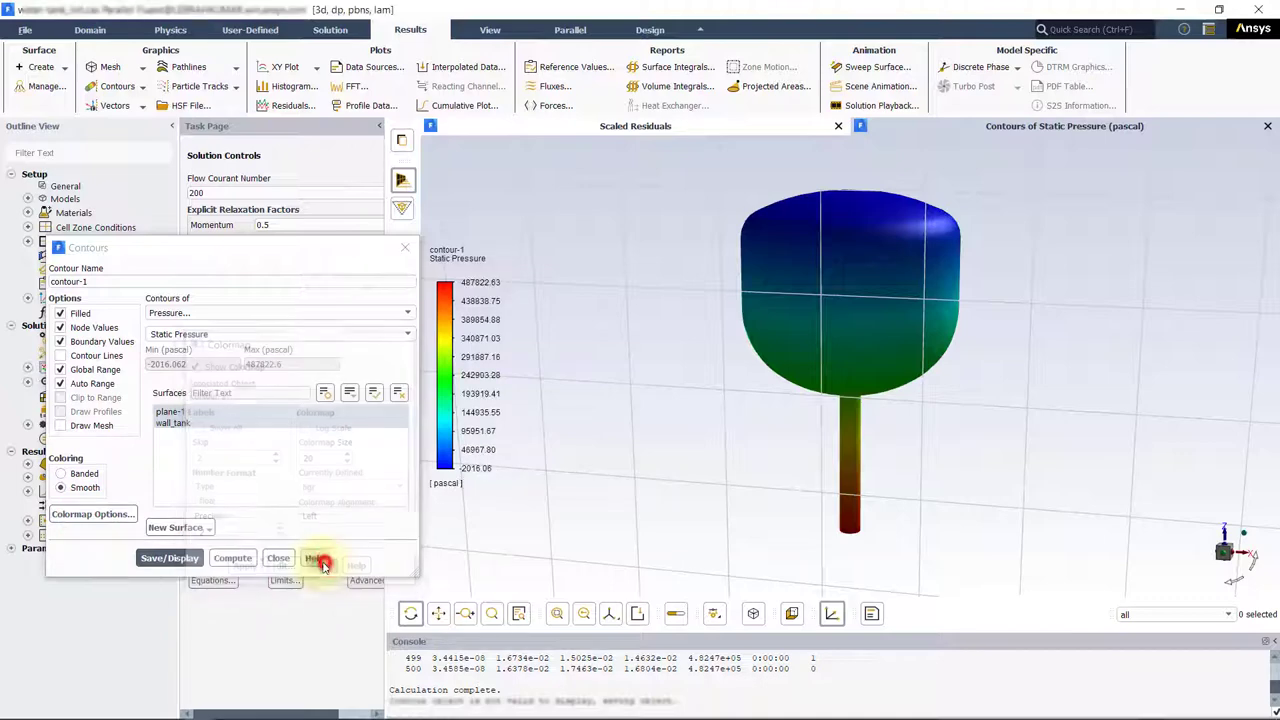
drag(775, 328, 740, 326)
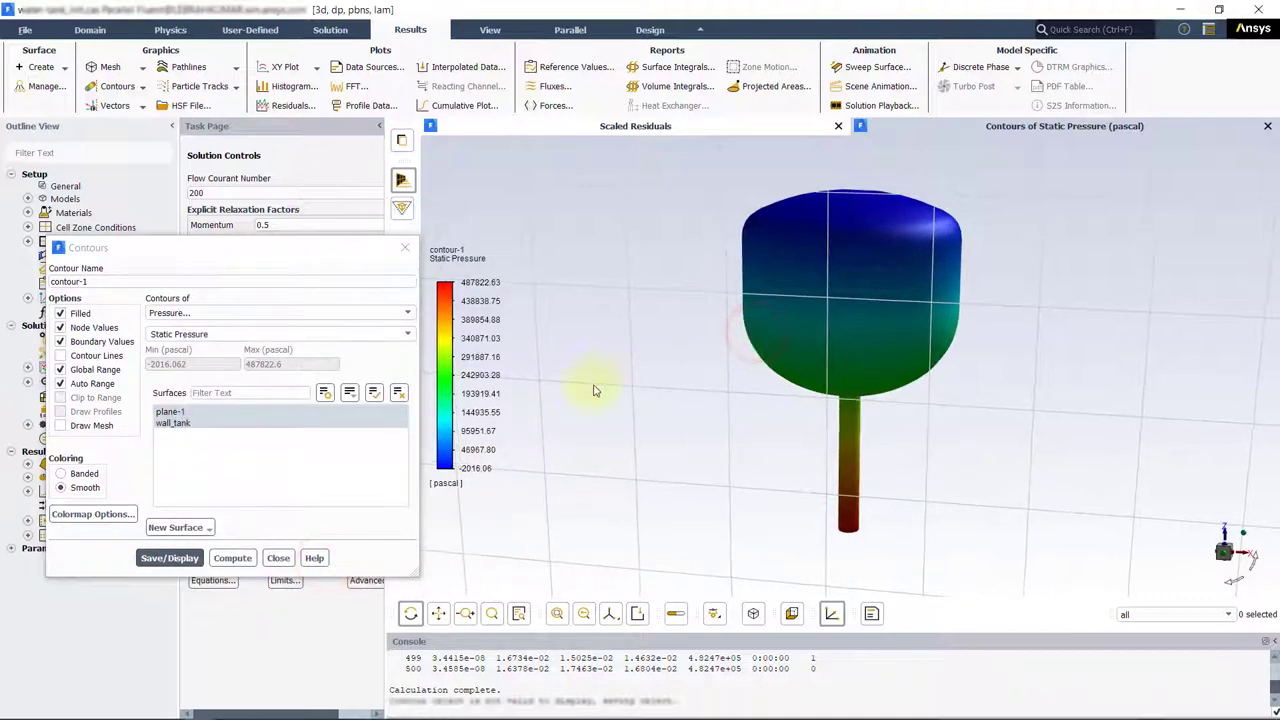
click(165, 557)
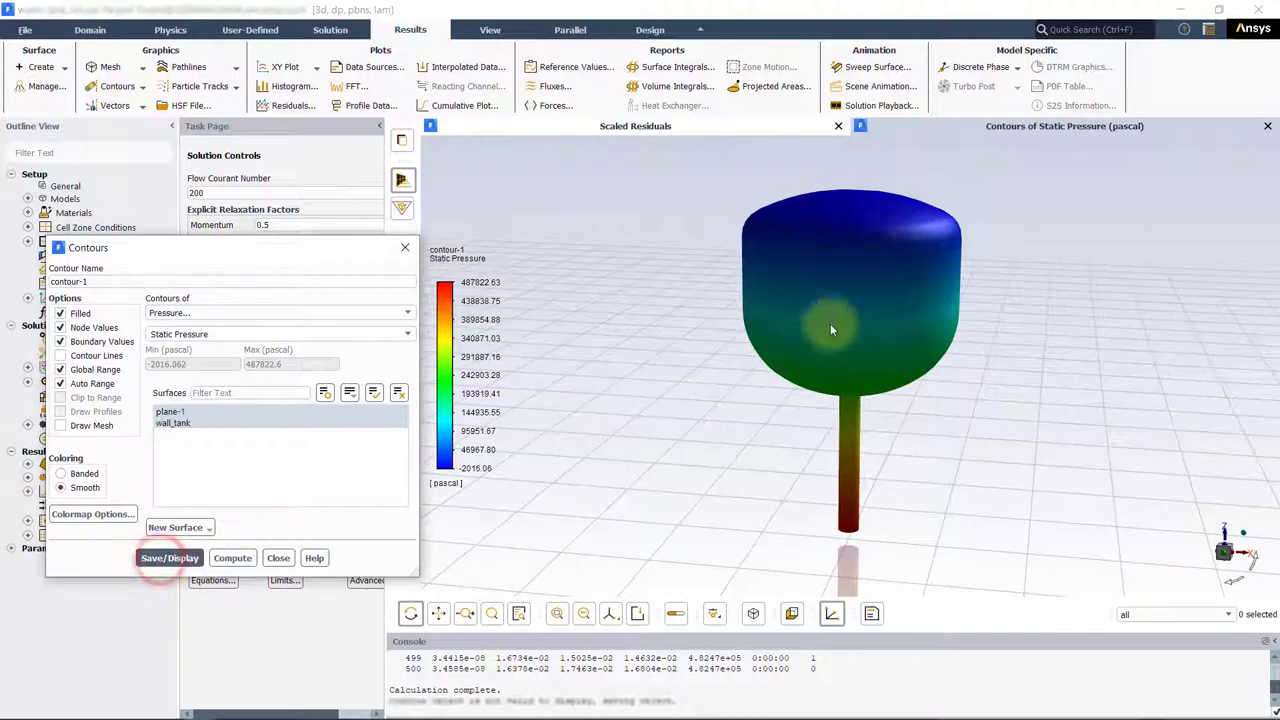
drag(830, 330, 748, 304)
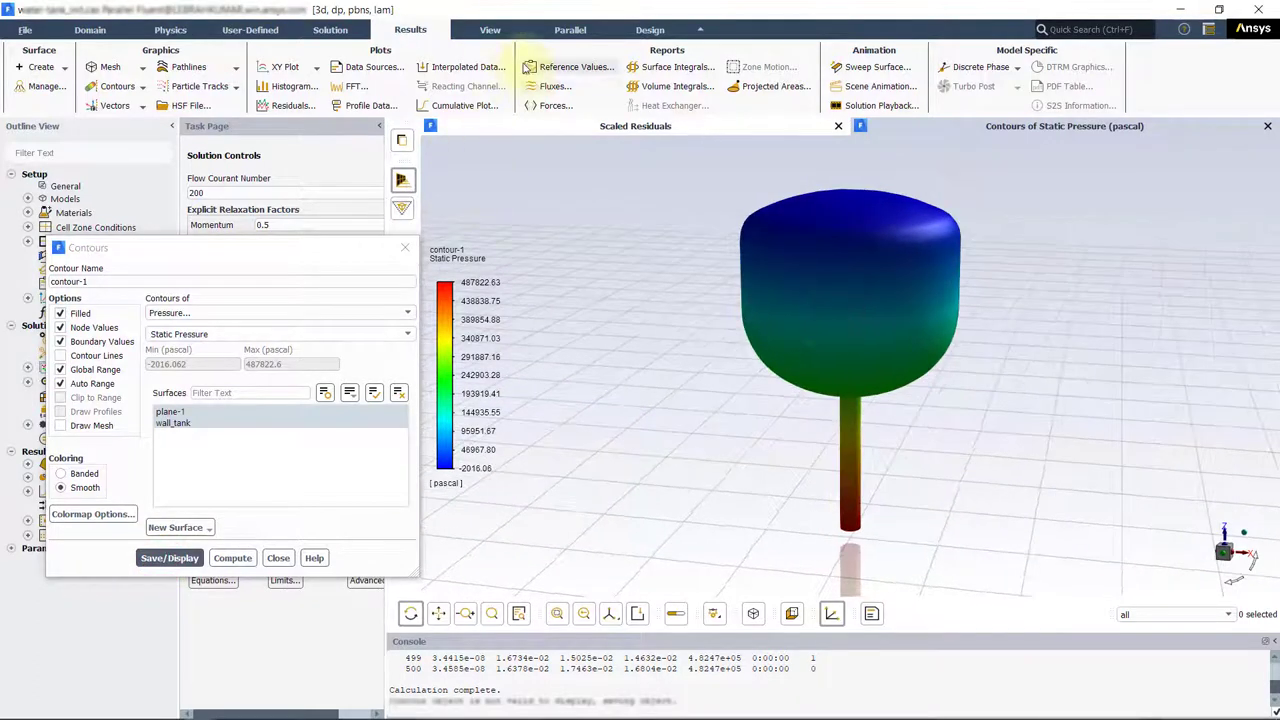
Set the graphics headlight to On, apply the lighting and inspect the pressure contour on the tank.
click(485, 31)
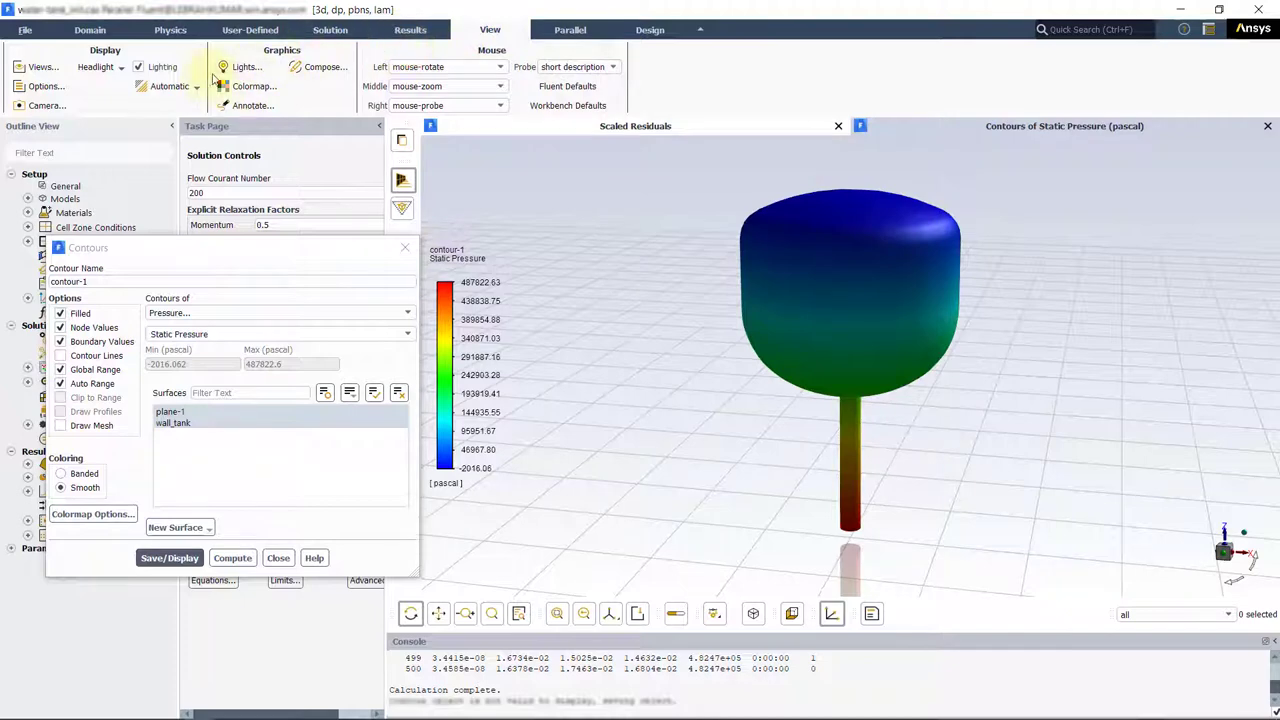
click(243, 70)
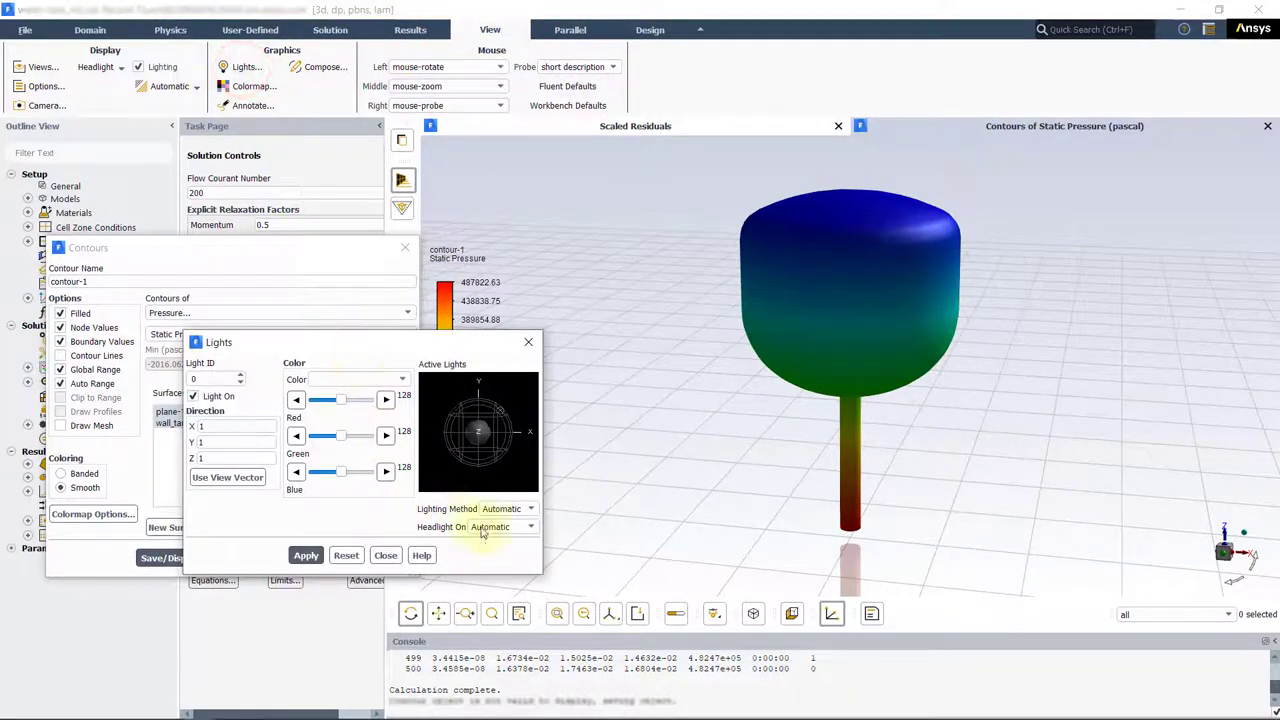
click(513, 528)
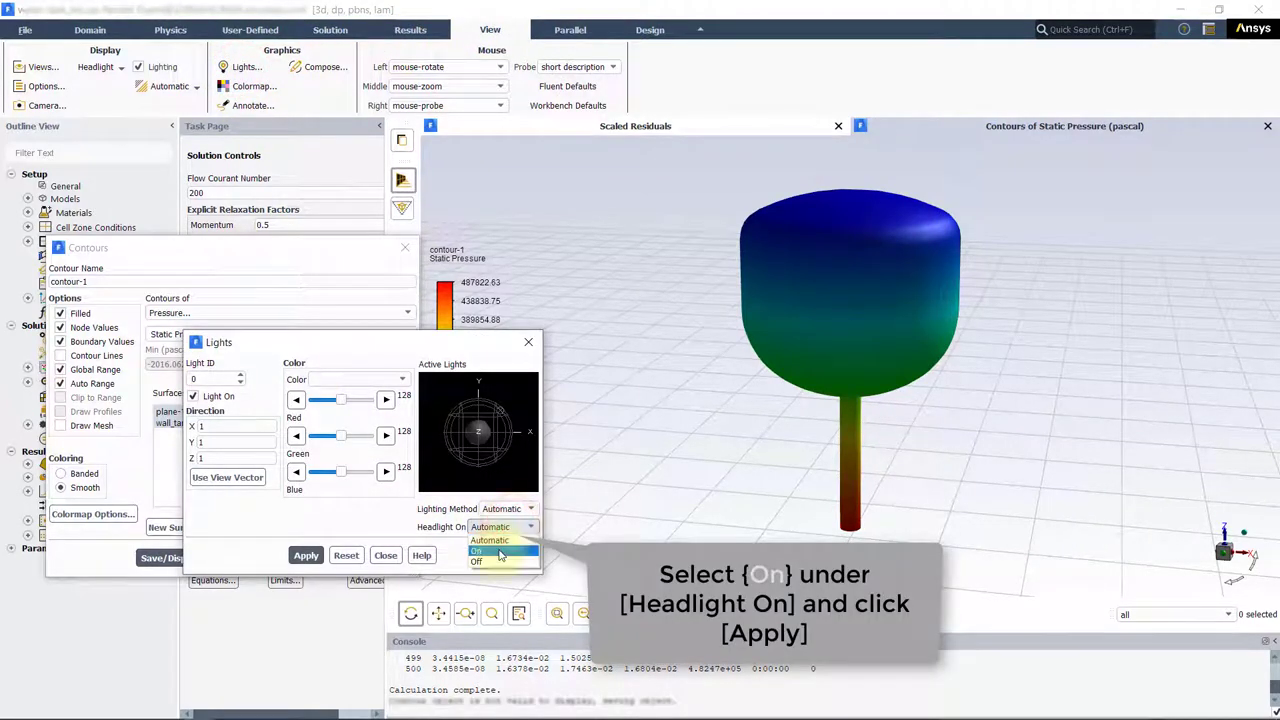
click(501, 553)
click(306, 555)
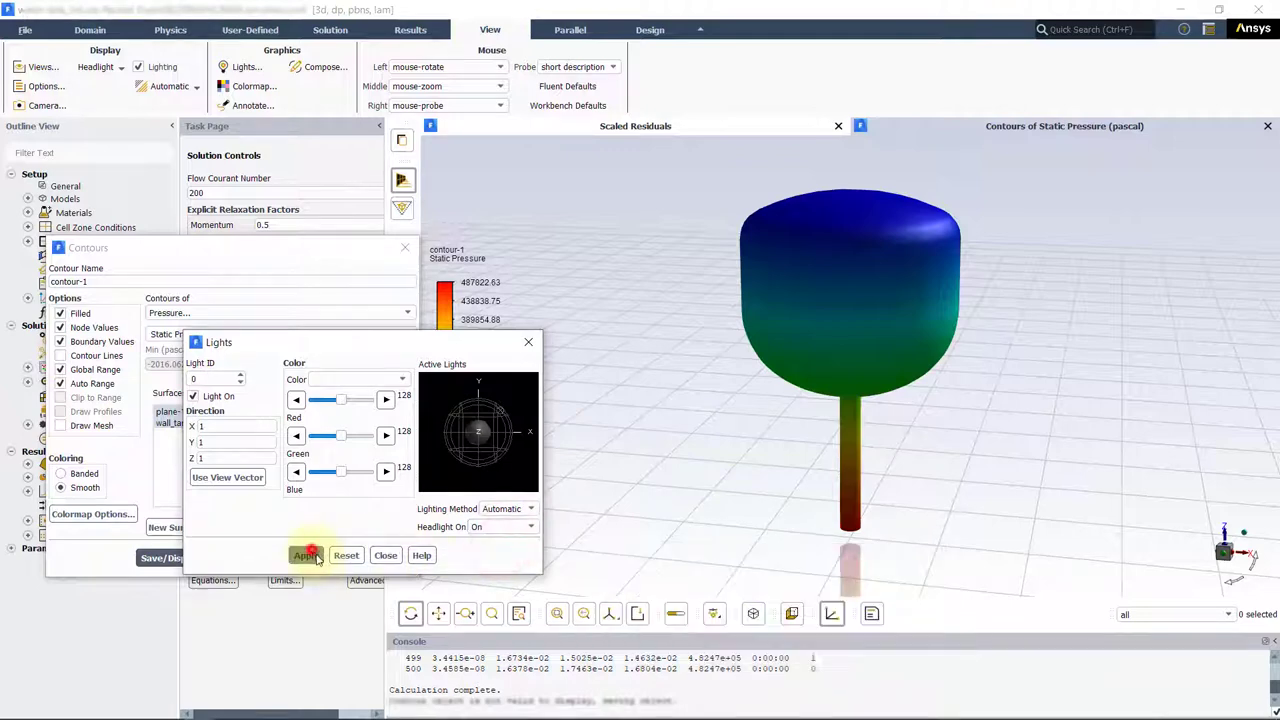
click(385, 556)
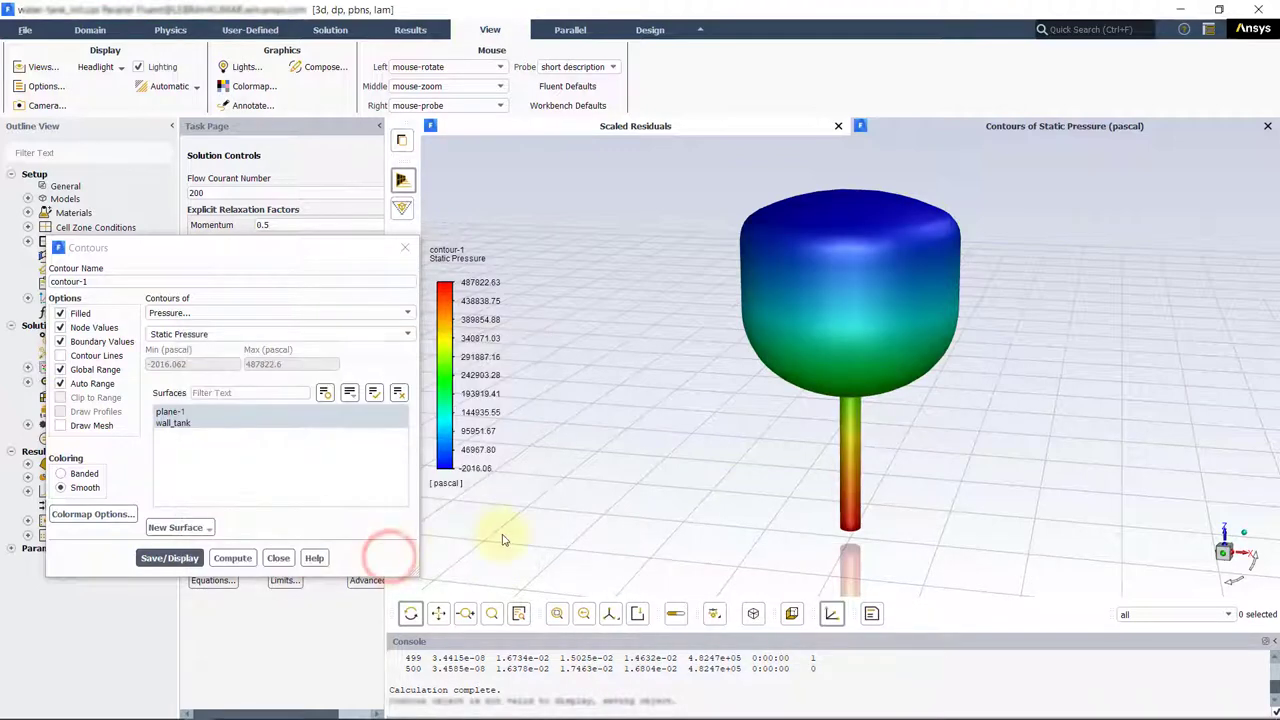
drag(919, 256, 883, 234)
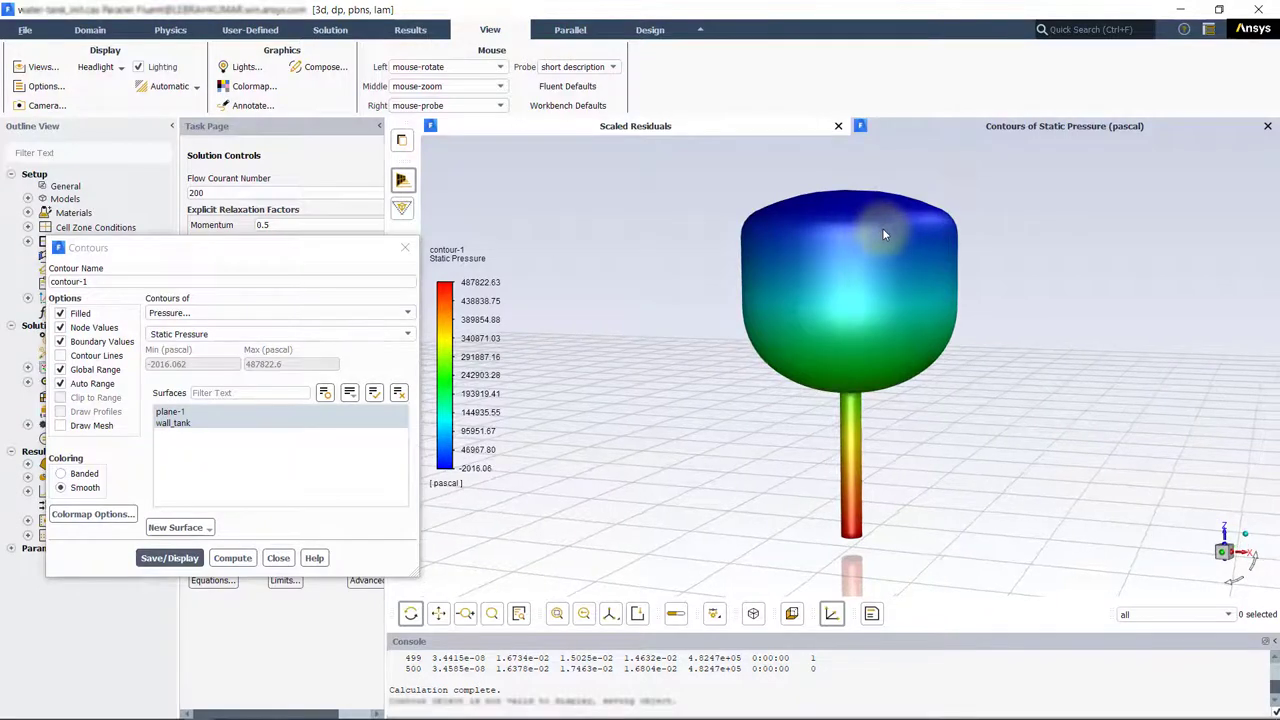